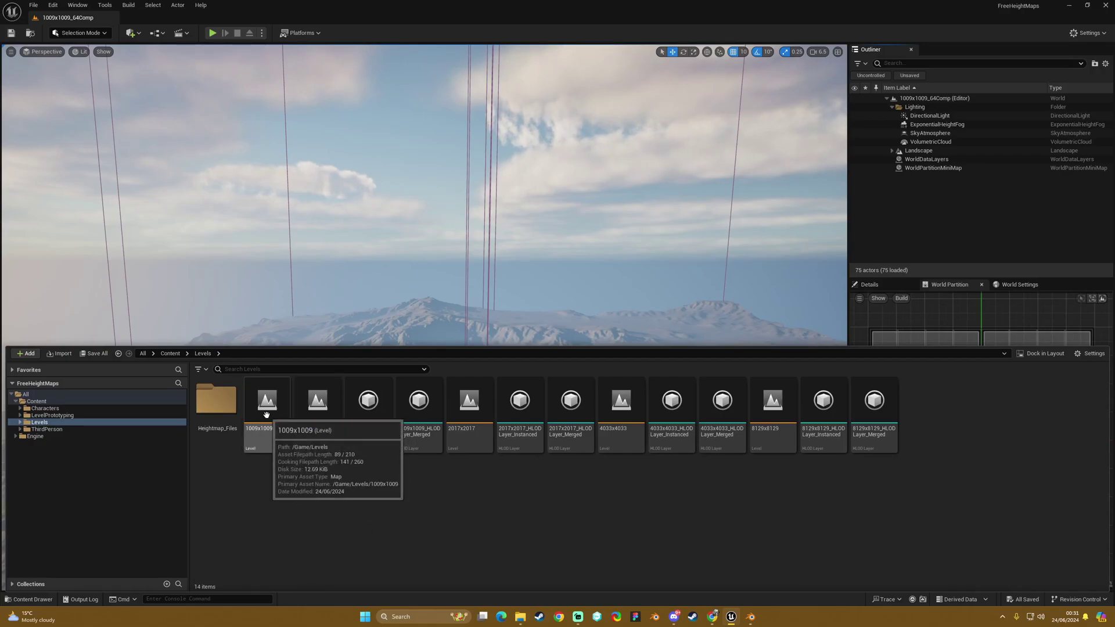
# - Open the 1009x1009 level from the Levels folder and bring its terrain into view
pyautogui.doubleClick(267, 400)
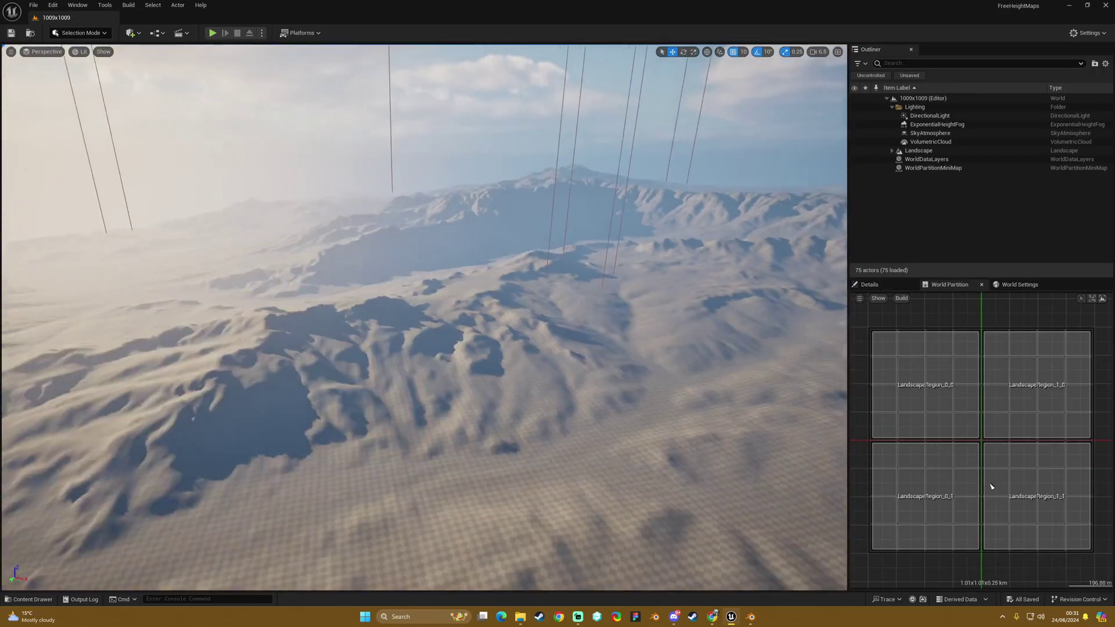
pyautogui.press('s')
pyautogui.moveTo(500, 340); pyautogui.dragTo(500, 339, button='right')
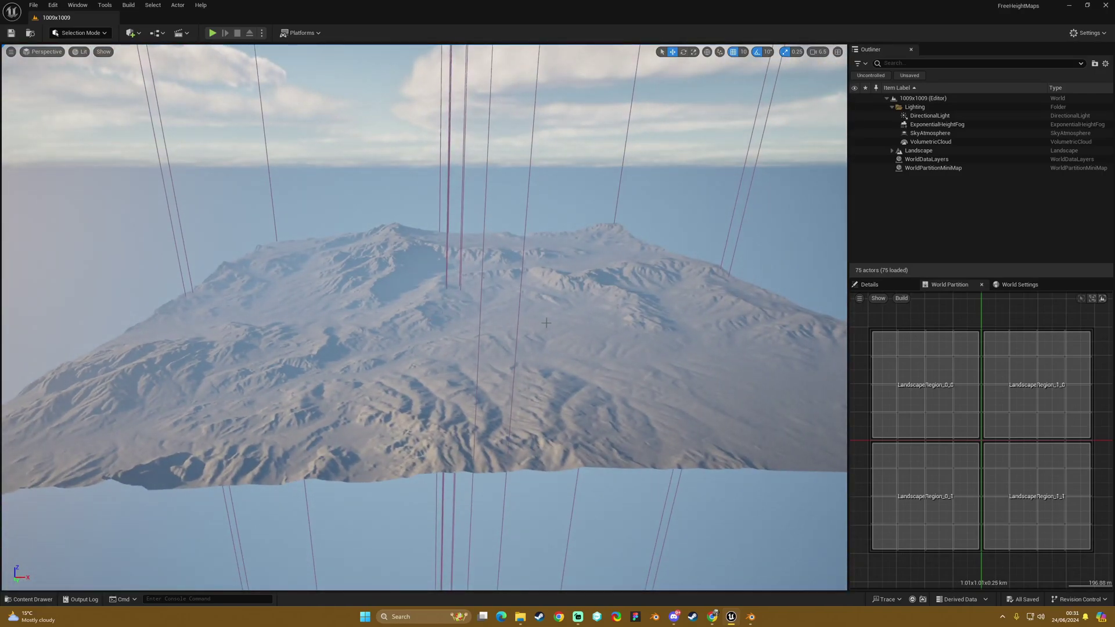
# - Examine the actors in the Lighting folder and the regions and streaming proxies under Landscape
pyautogui.click(891, 107)
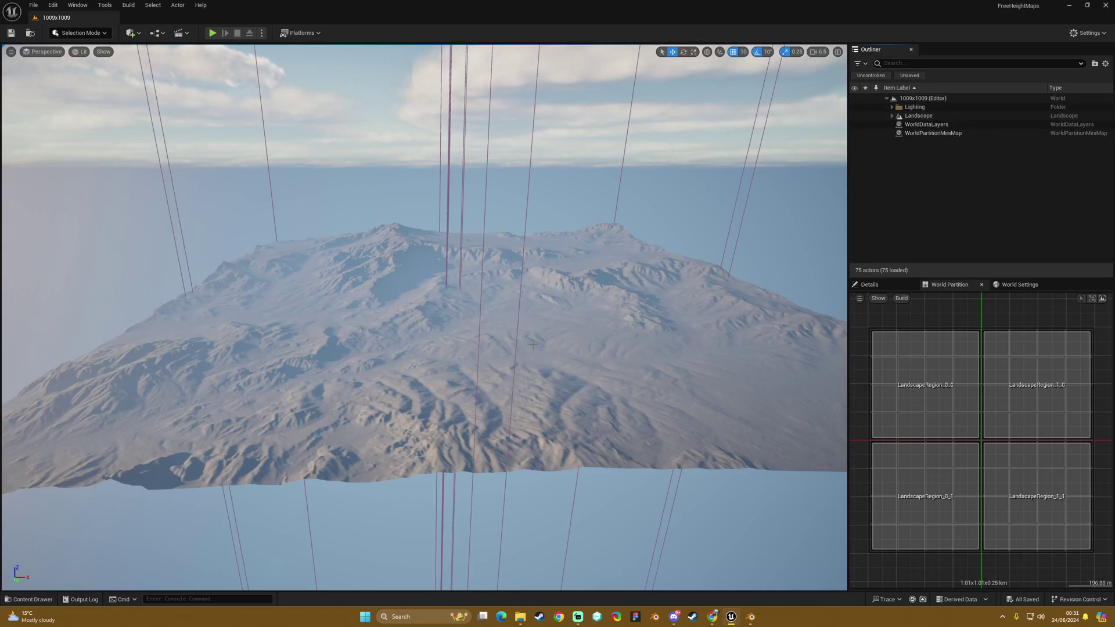
pyautogui.click(892, 107)
pyautogui.click(914, 117)
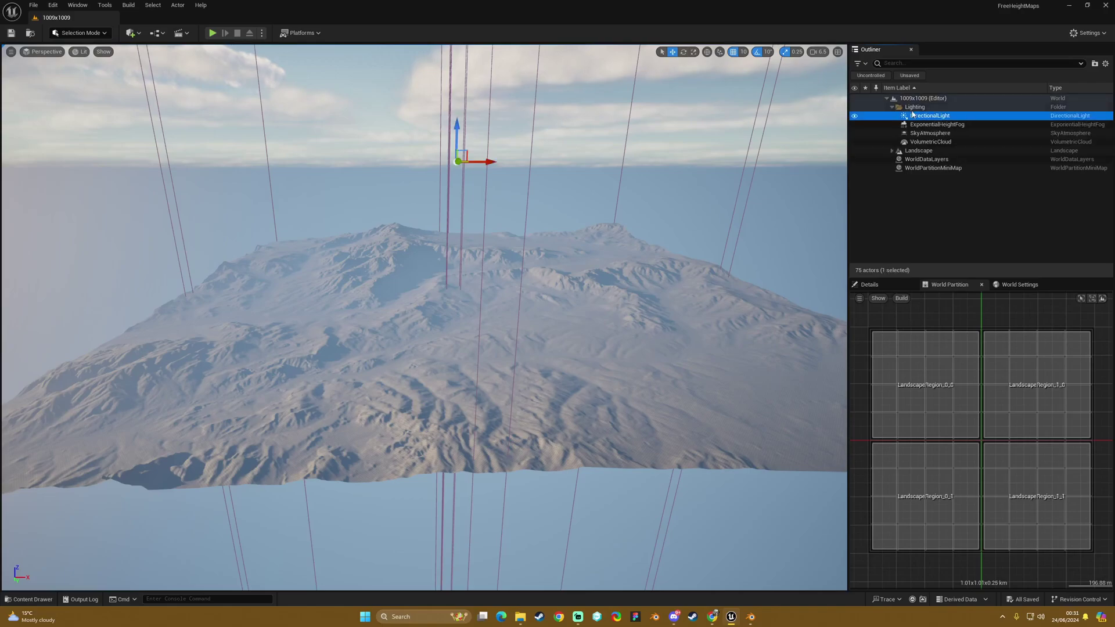
pyautogui.click(891, 106)
pyautogui.click(892, 115)
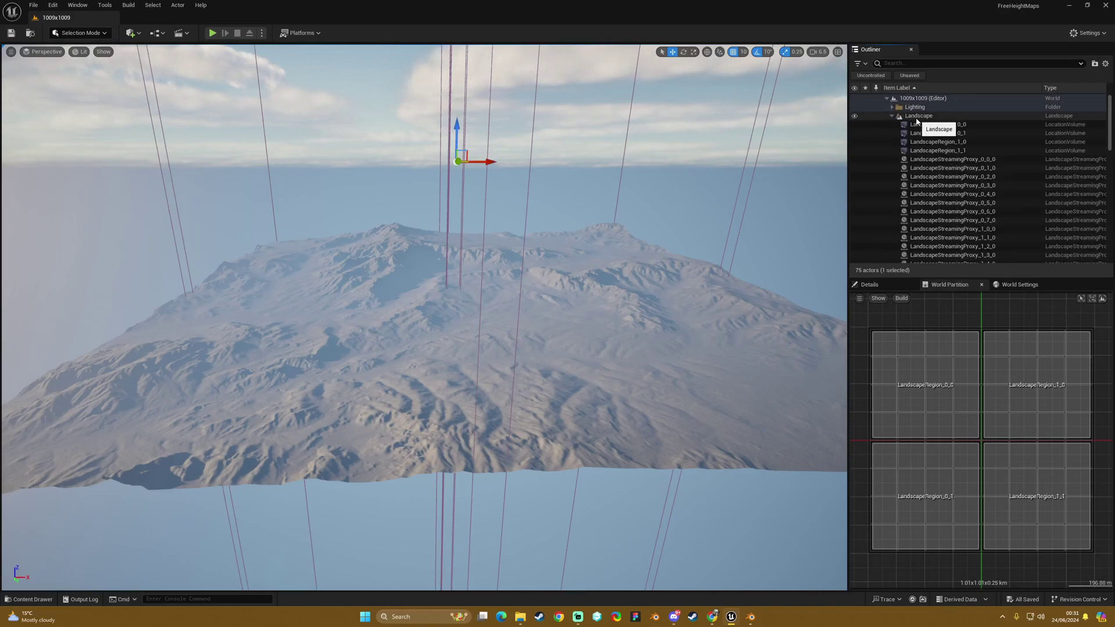
pyautogui.click(918, 116)
pyautogui.scroll(-15, 993, 183)
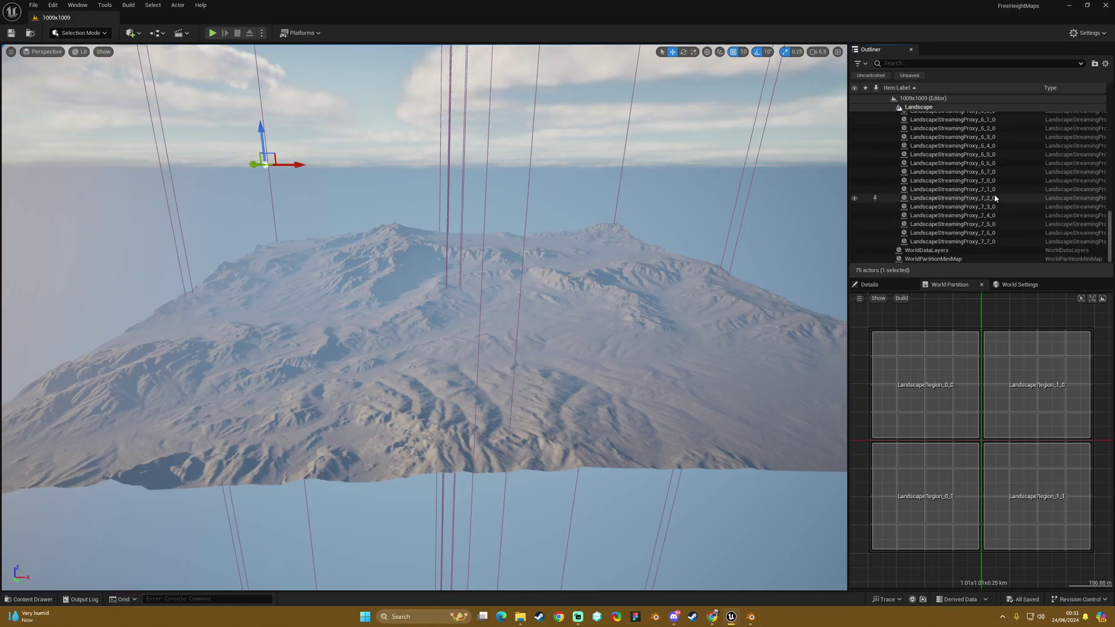
pyautogui.keyDown('shift'); pyautogui.click(987, 241); pyautogui.keyUp('shift')
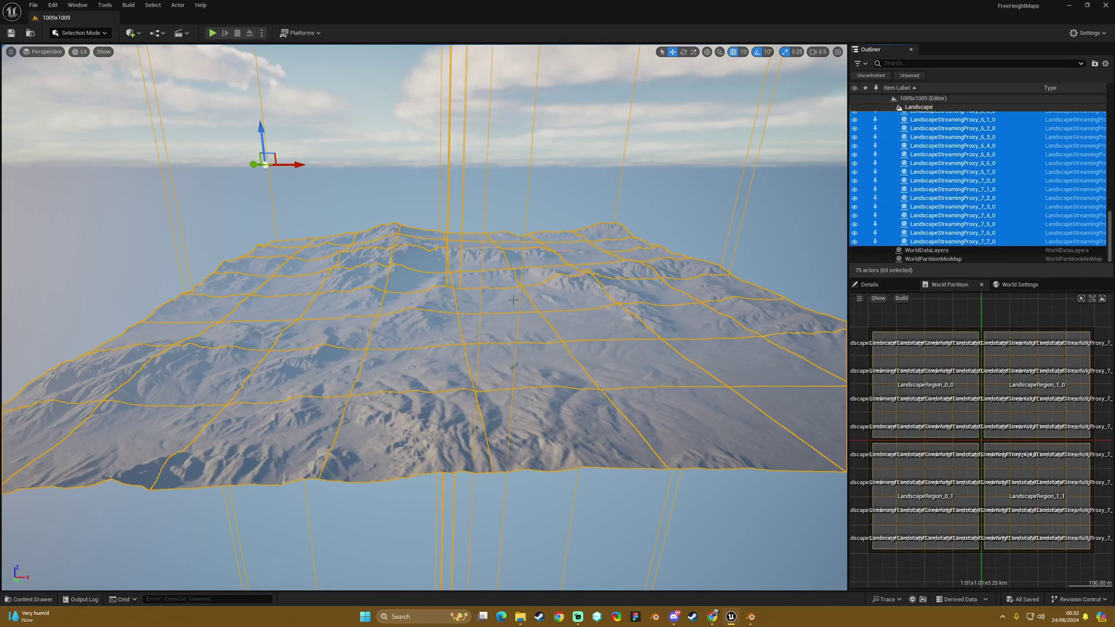
# - Review the Landscape actor's component resolution, subsections, total component count and overall resolution
pyautogui.click(870, 285)
pyautogui.scroll(10, 946, 194)
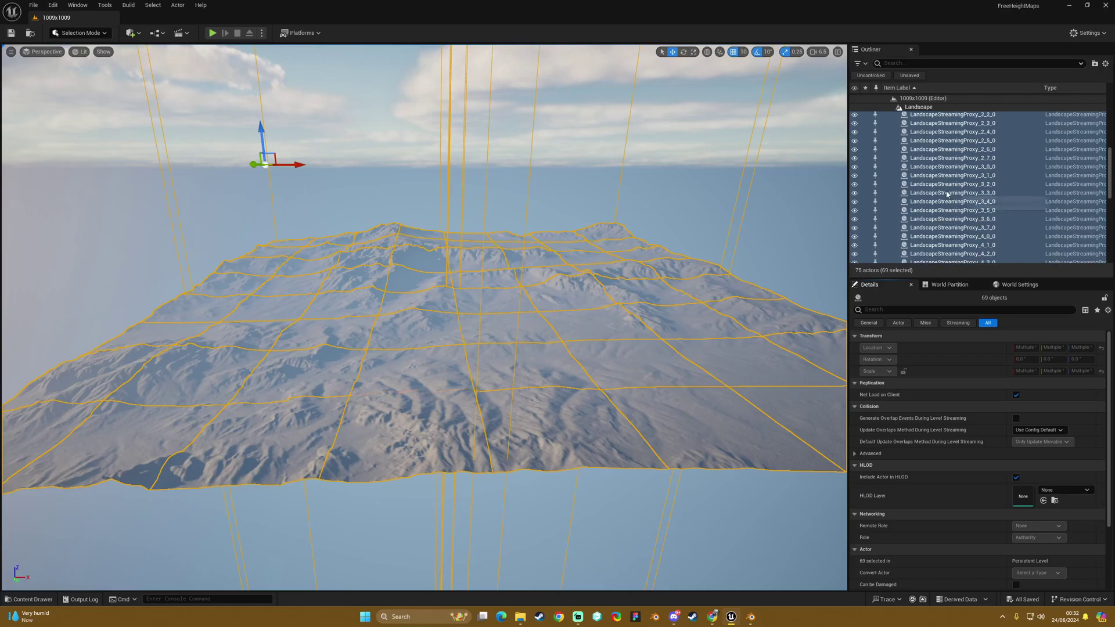
pyautogui.scroll(6, 947, 195)
pyautogui.click(894, 117)
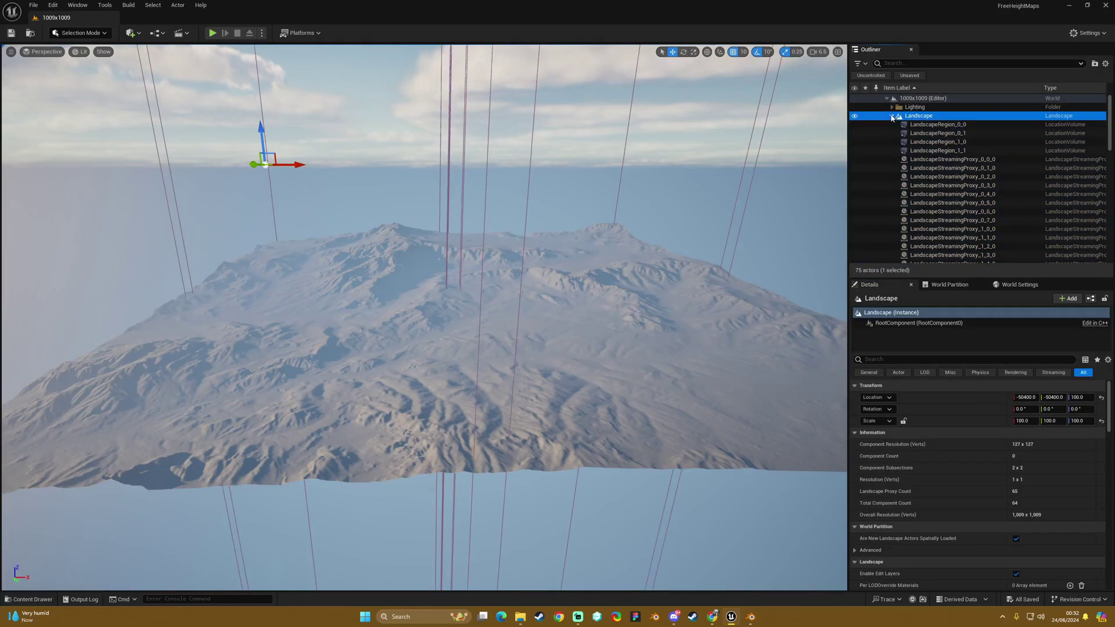
pyautogui.click(891, 116)
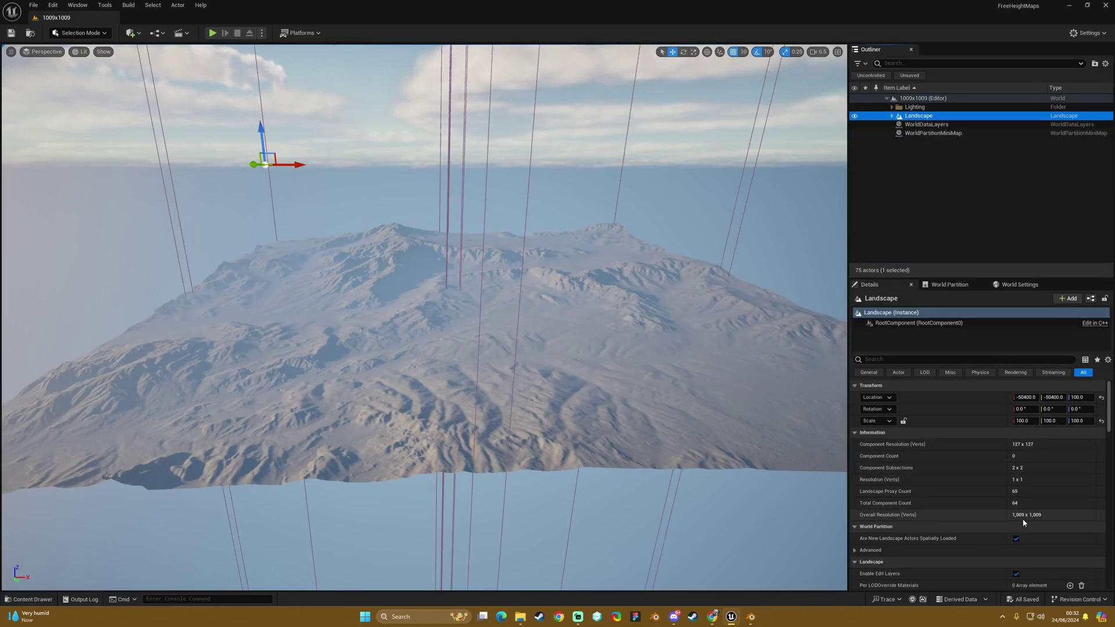
pyautogui.click(873, 508)
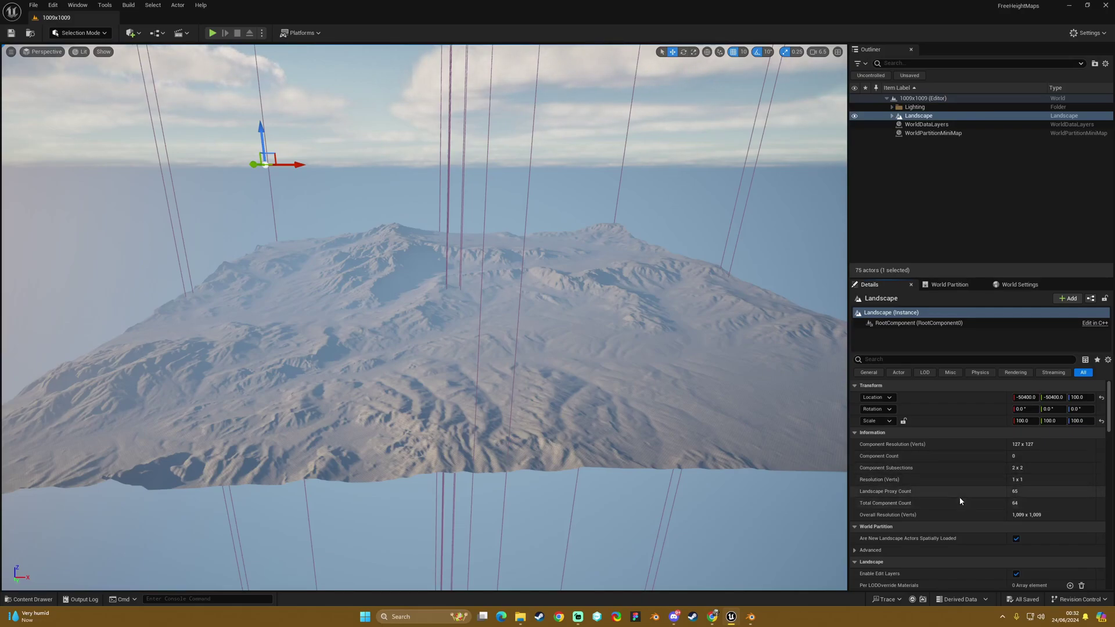
# - Delete all landscape regions and streaming proxies, including the parent Landscape actor
pyautogui.click(890, 116)
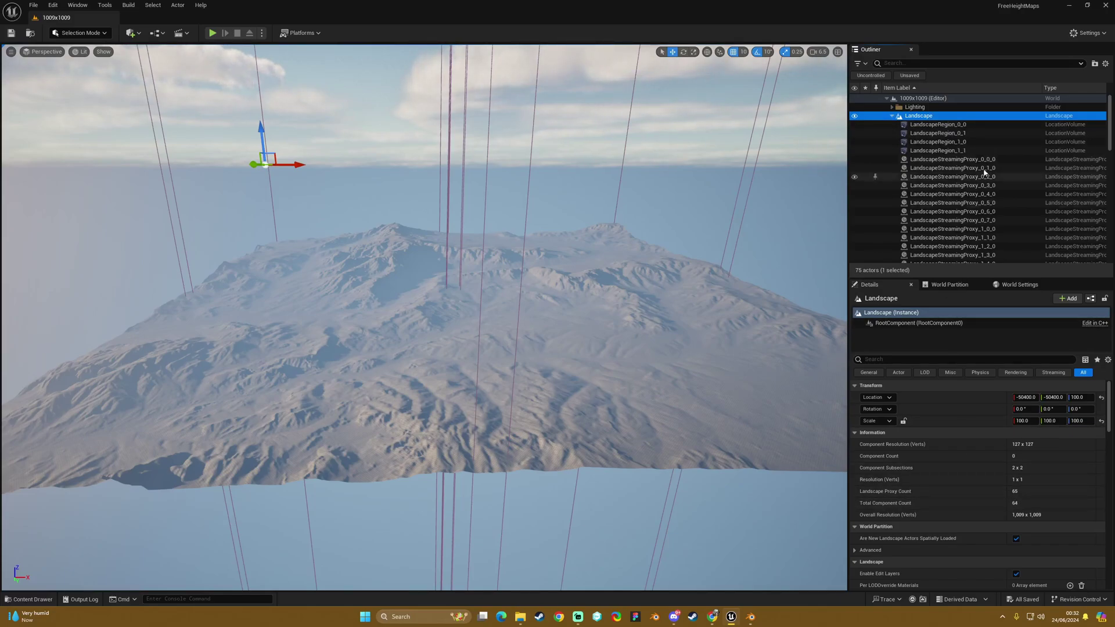
pyautogui.scroll(-10, 982, 217)
pyautogui.scroll(-6, 982, 218)
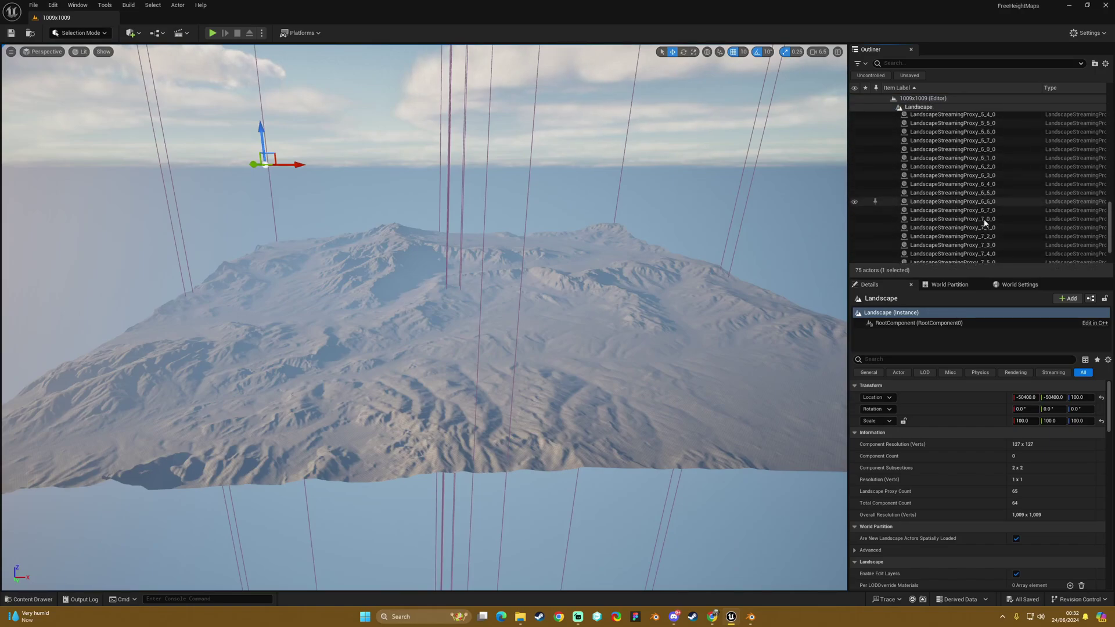
pyautogui.keyDown('shift'); pyautogui.click(975, 242); pyautogui.keyUp('shift')
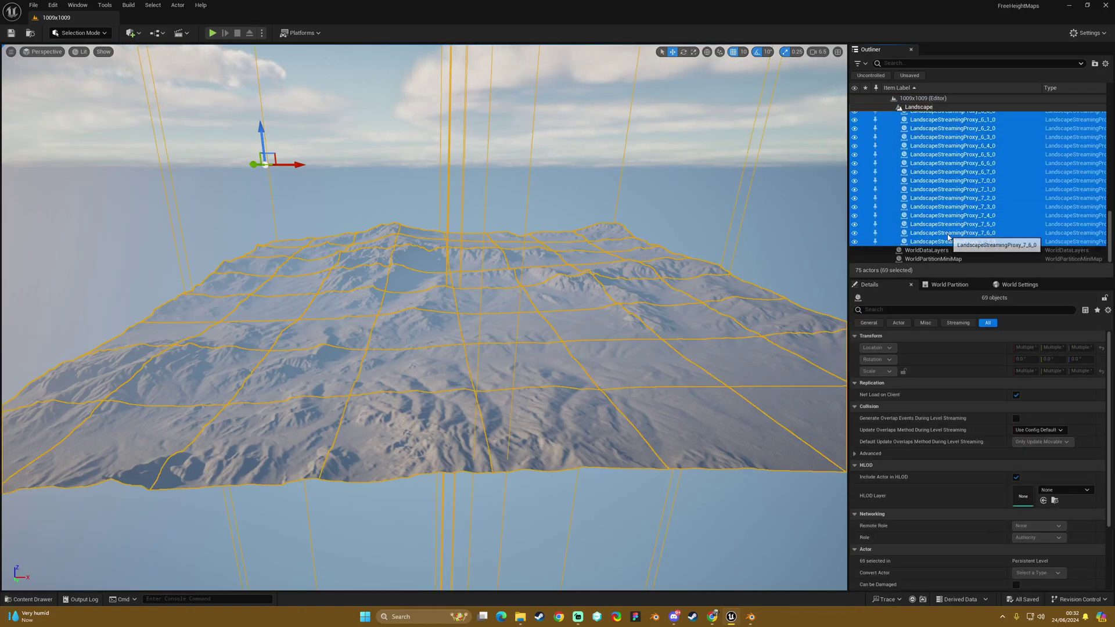
pyautogui.press('Delete')
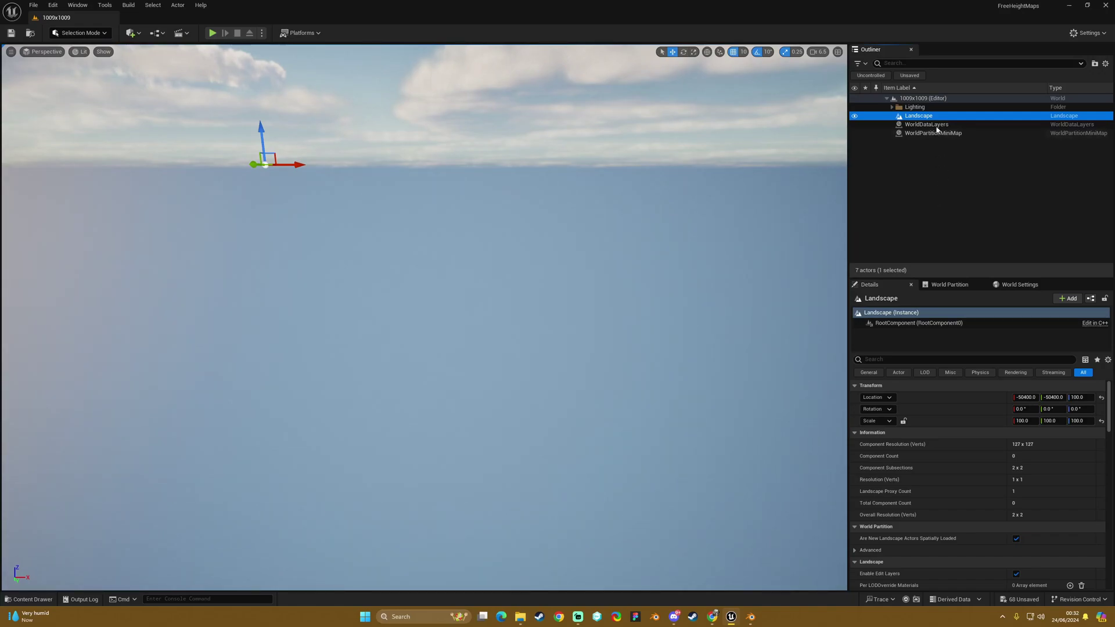
pyautogui.click(928, 140)
pyautogui.click(930, 116)
pyautogui.press('Delete')
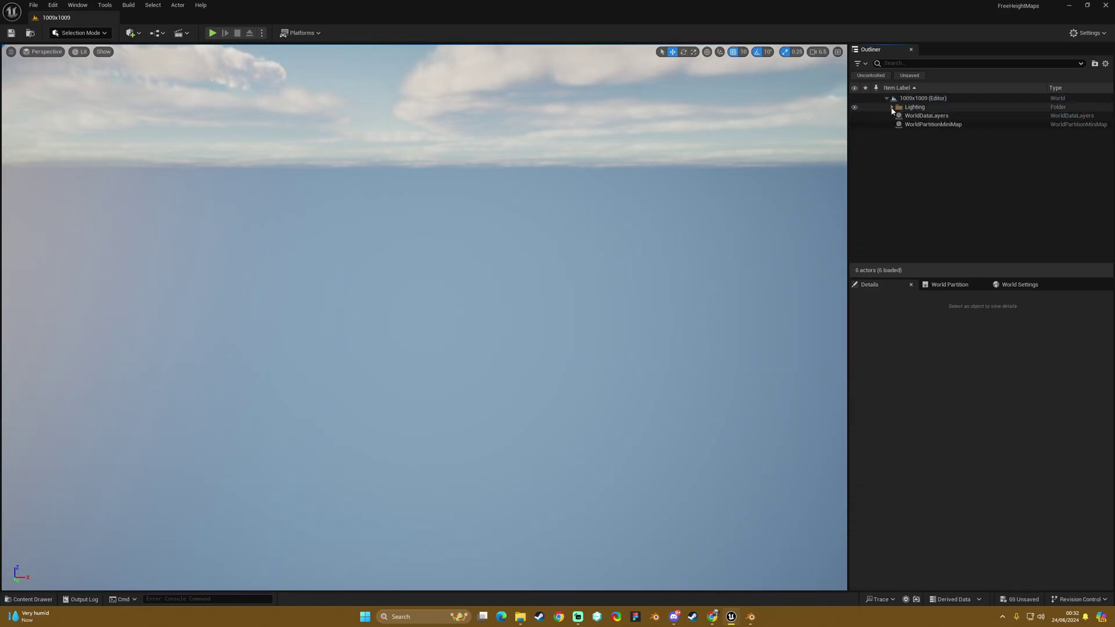
# - Hide the Lighting folder in the level and save all changes
pyautogui.click(854, 107)
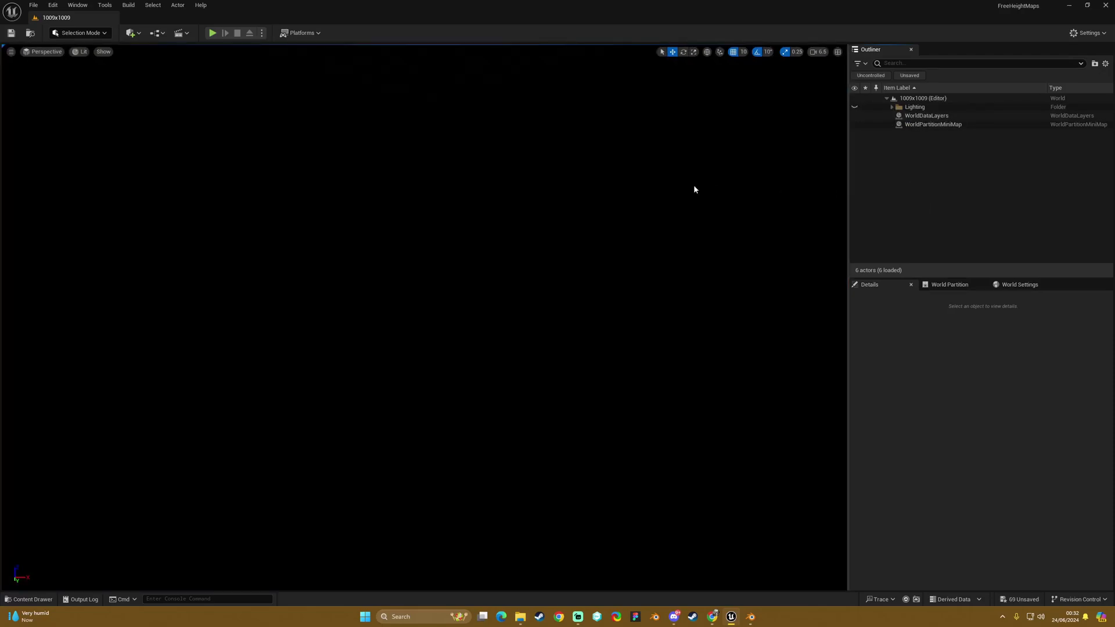
pyautogui.hotkey('ctrl', 's')
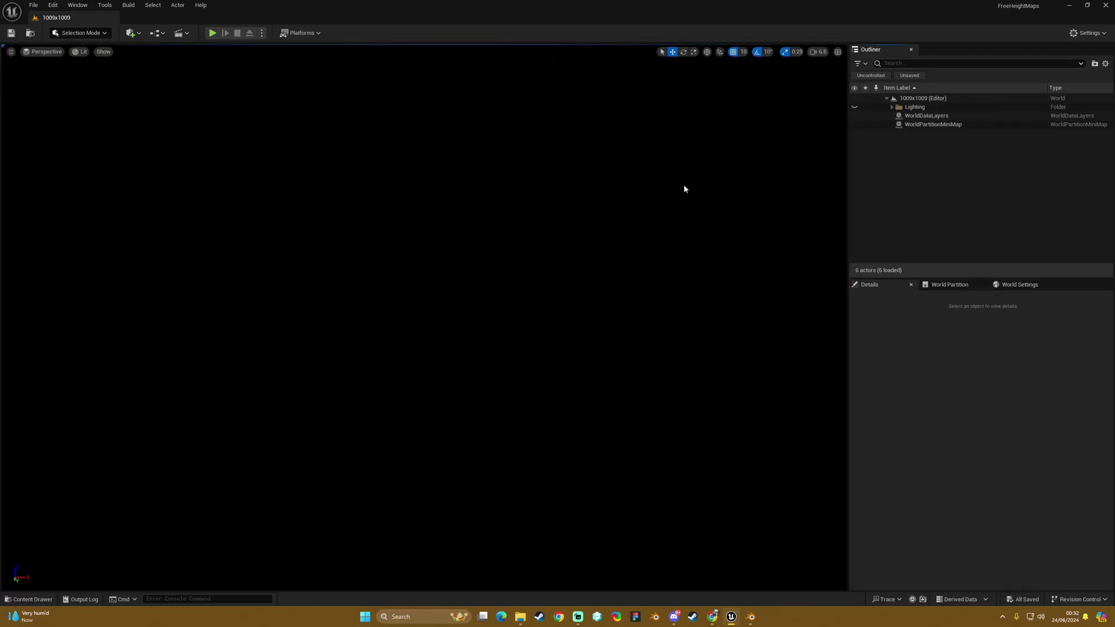
# - Create a new landscape with World Partition region size 8, 63x63-quad sections, 1x1 section per component and 16x16 components
pyautogui.click(80, 33)
pyautogui.click(93, 54)
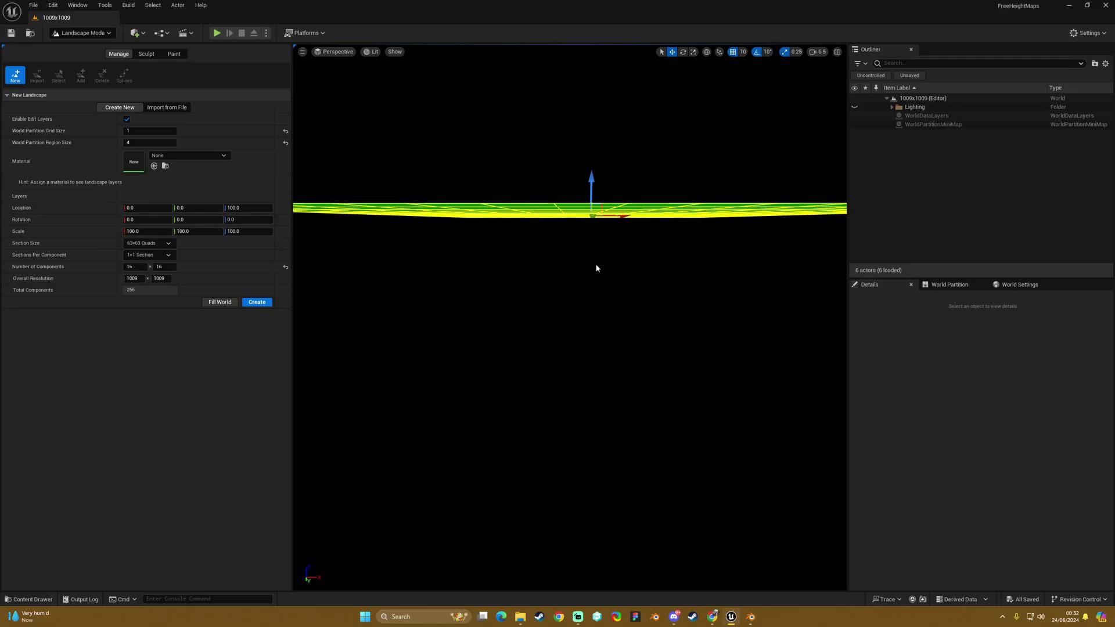
pyautogui.moveTo(597, 268); pyautogui.dragTo(584, 314, button='right')
pyautogui.press('s')
pyautogui.press('d')
pyautogui.press('s')
pyautogui.press('w')
pyautogui.press('a')
pyautogui.press('s')
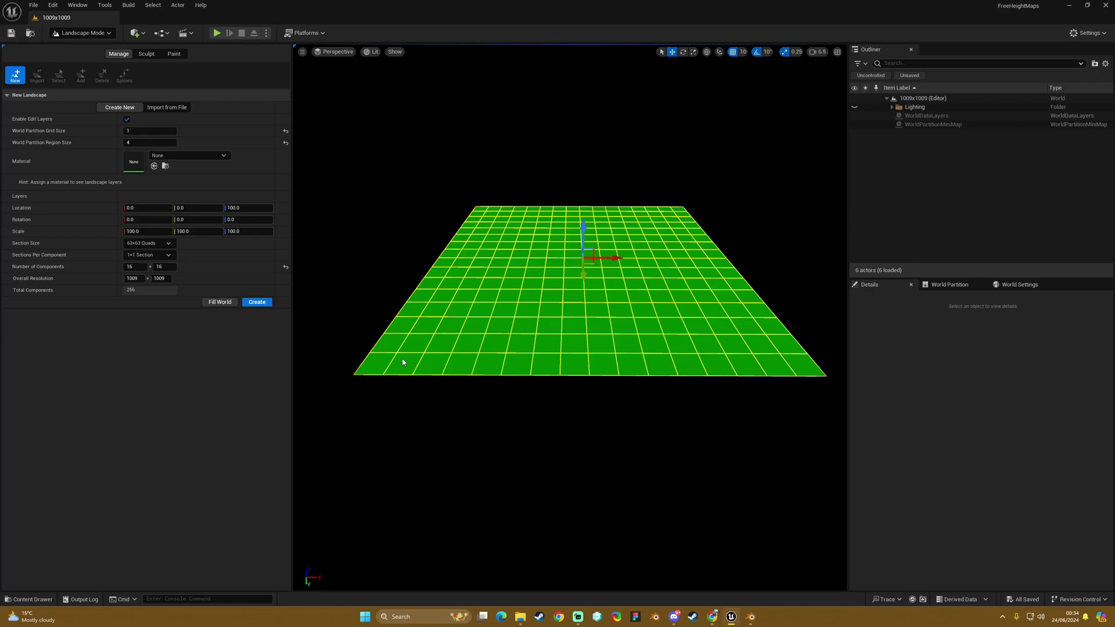
pyautogui.click(140, 143)
pyautogui.click(271, 332)
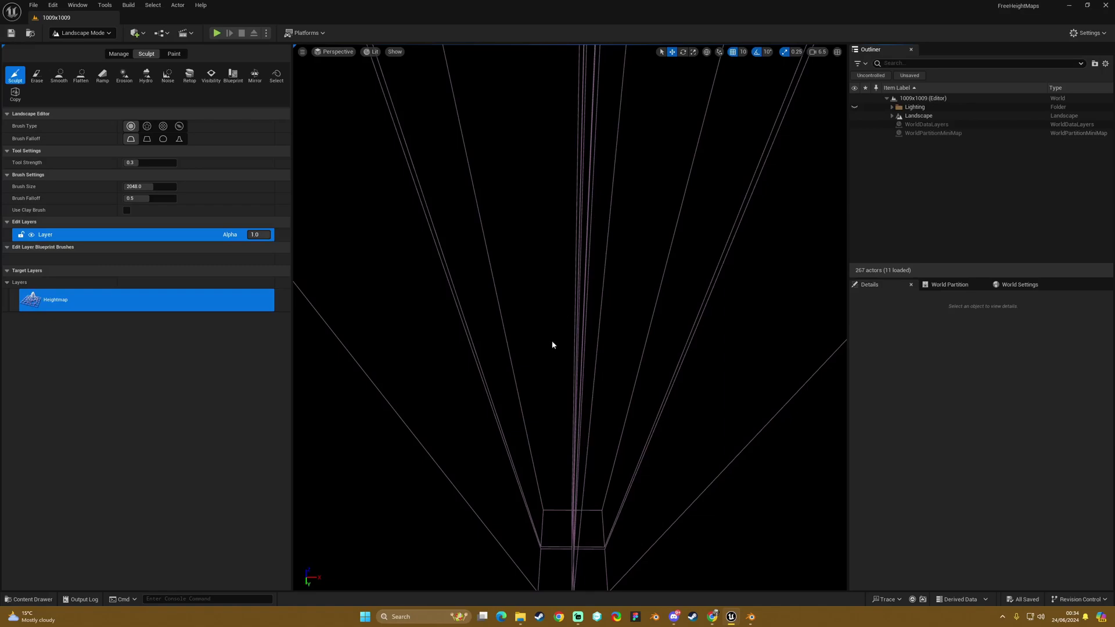
# - Load all four landscape regions of the new landscape in World Partition
pyautogui.click(948, 285)
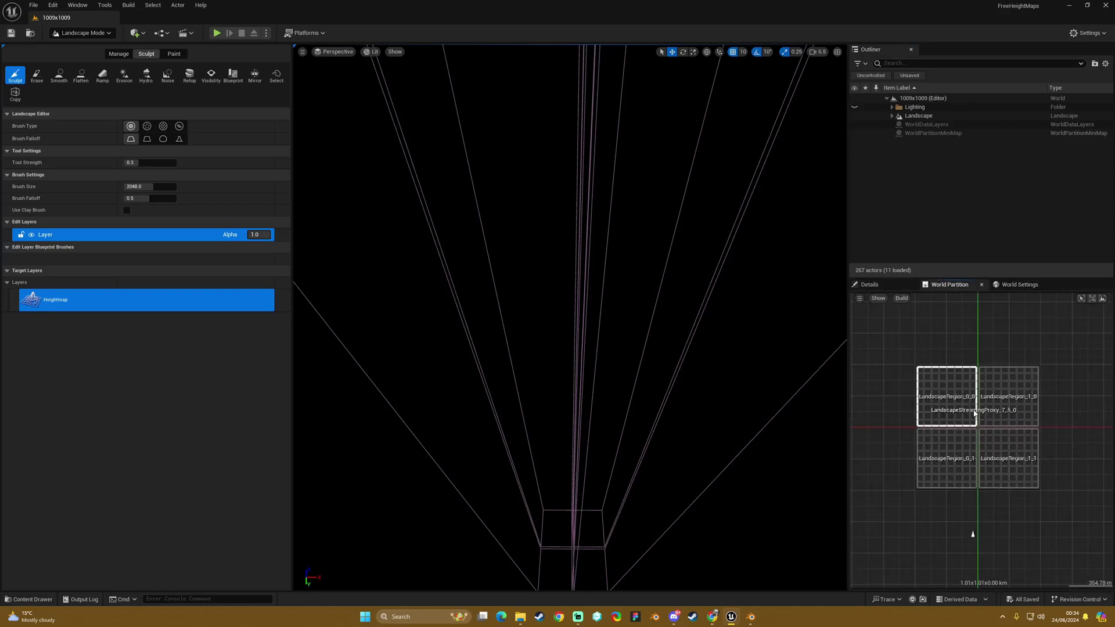
pyautogui.scroll(2, 975, 413)
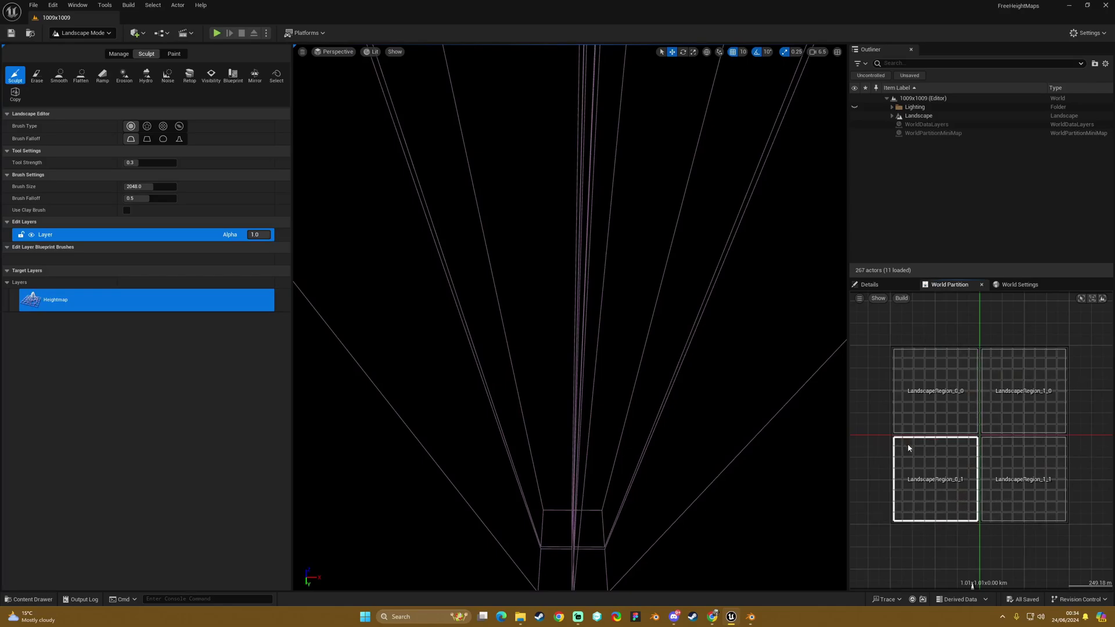
pyautogui.moveTo(954, 405); pyautogui.dragTo(1014, 472)
pyautogui.rightClick(996, 425)
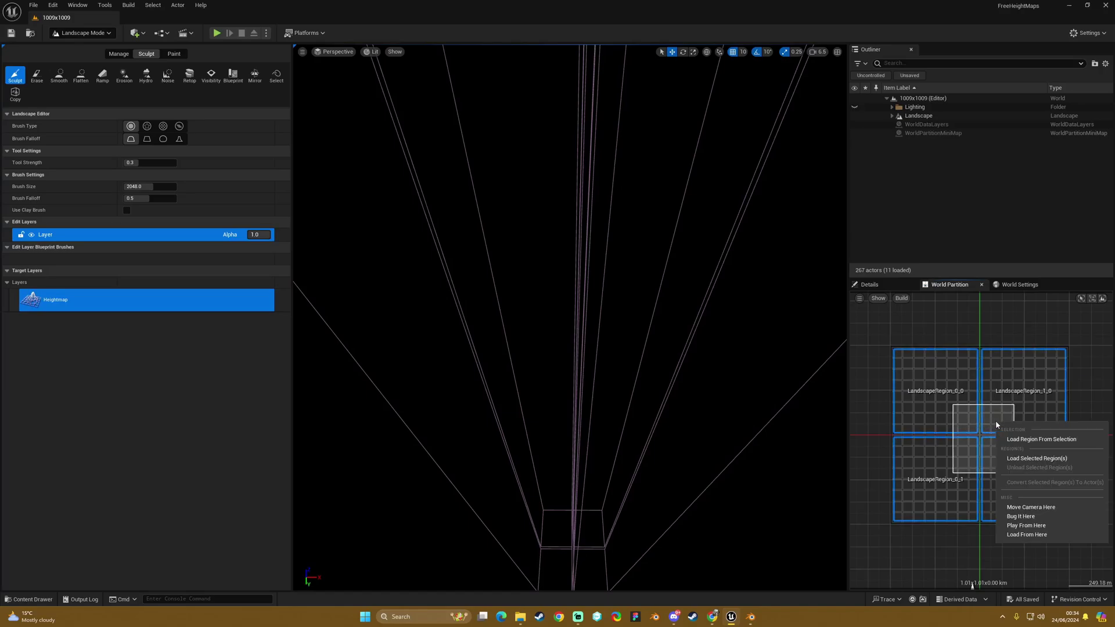
pyautogui.click(1045, 458)
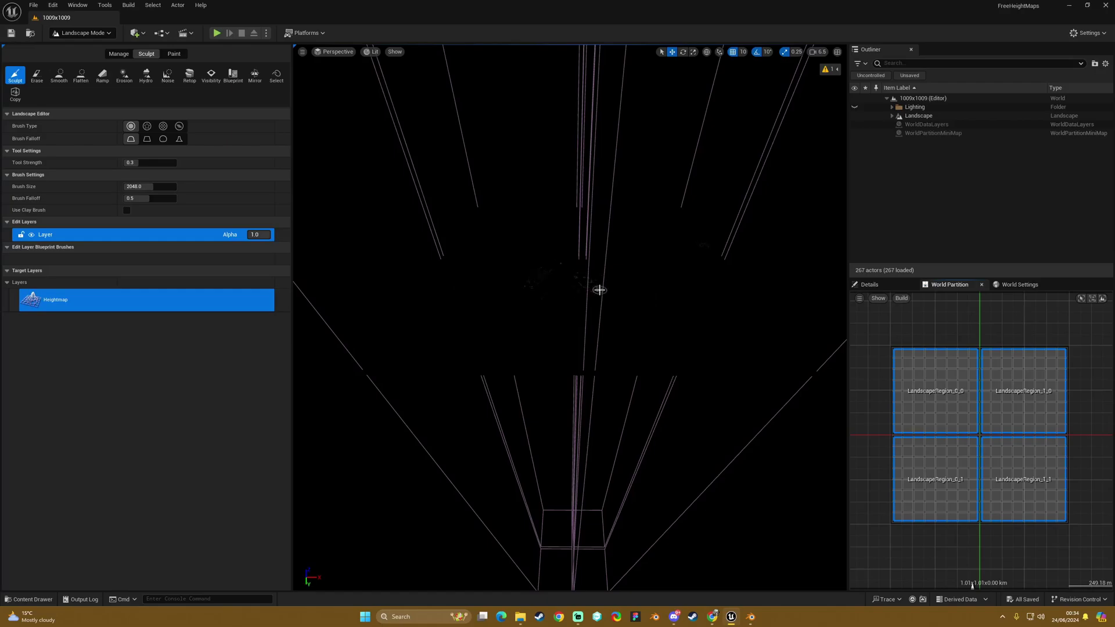
# - Import the heightmap file onto the landscape at 1009x1009 resolution with the Loaded Only import mode
pyautogui.click(118, 53)
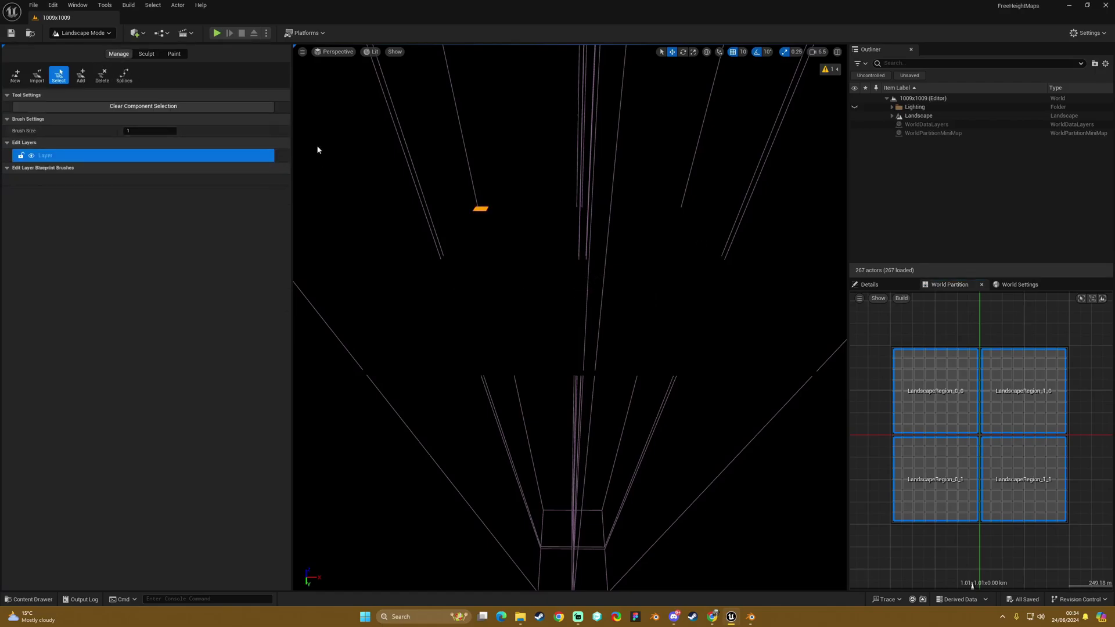
pyautogui.click(36, 77)
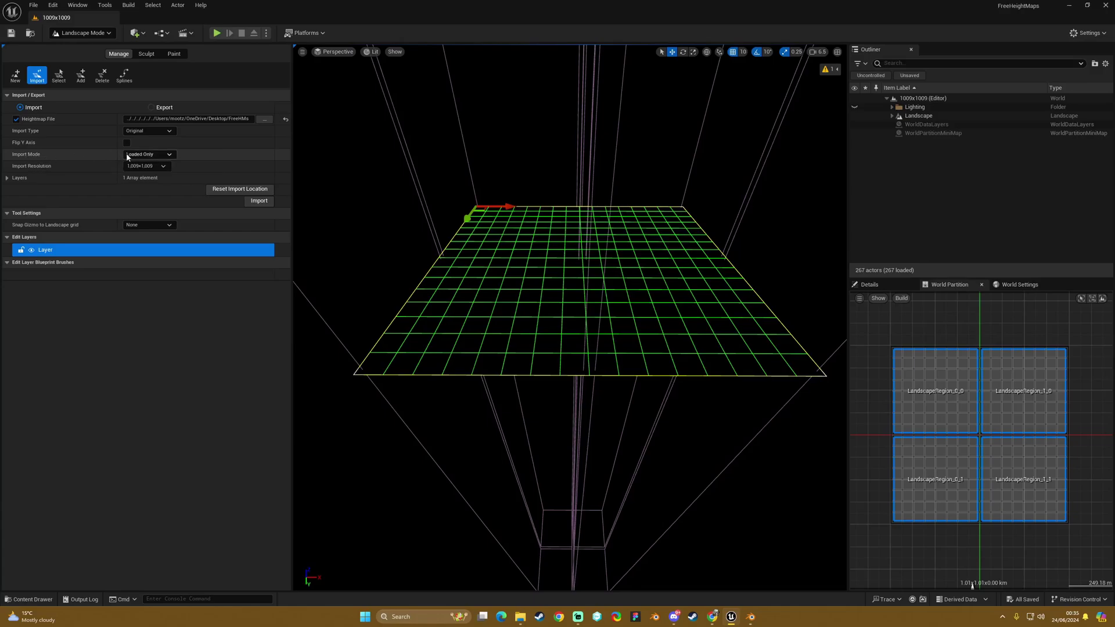
pyautogui.click(258, 202)
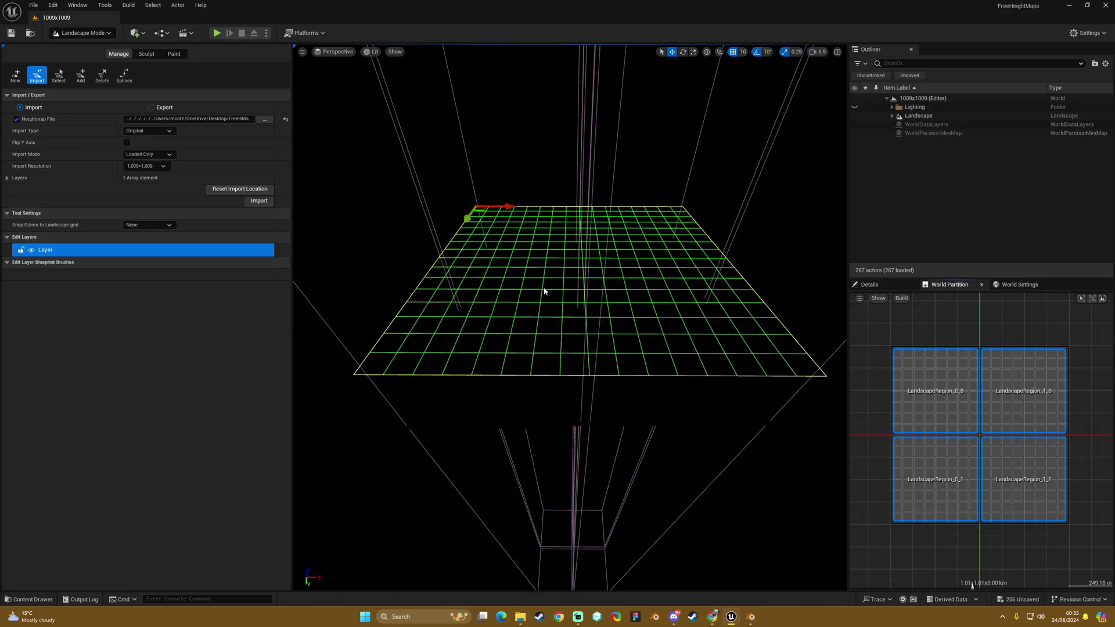
pyautogui.moveTo(544, 292); pyautogui.dragTo(720, 247, button='right')
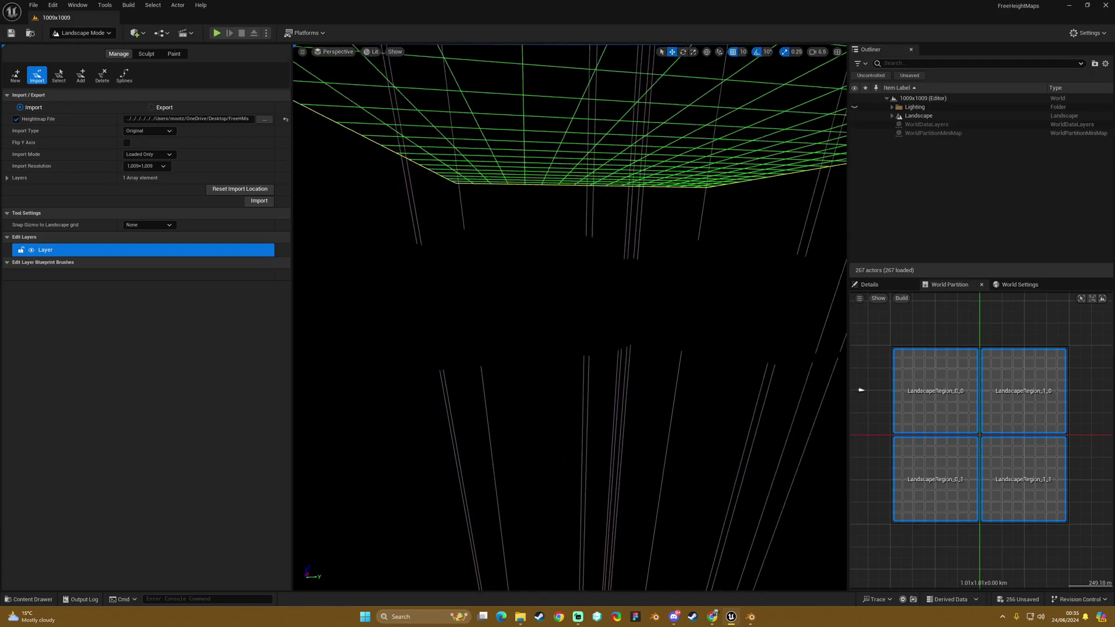
pyautogui.moveTo(459, 328); pyautogui.dragTo(458, 351, button='right')
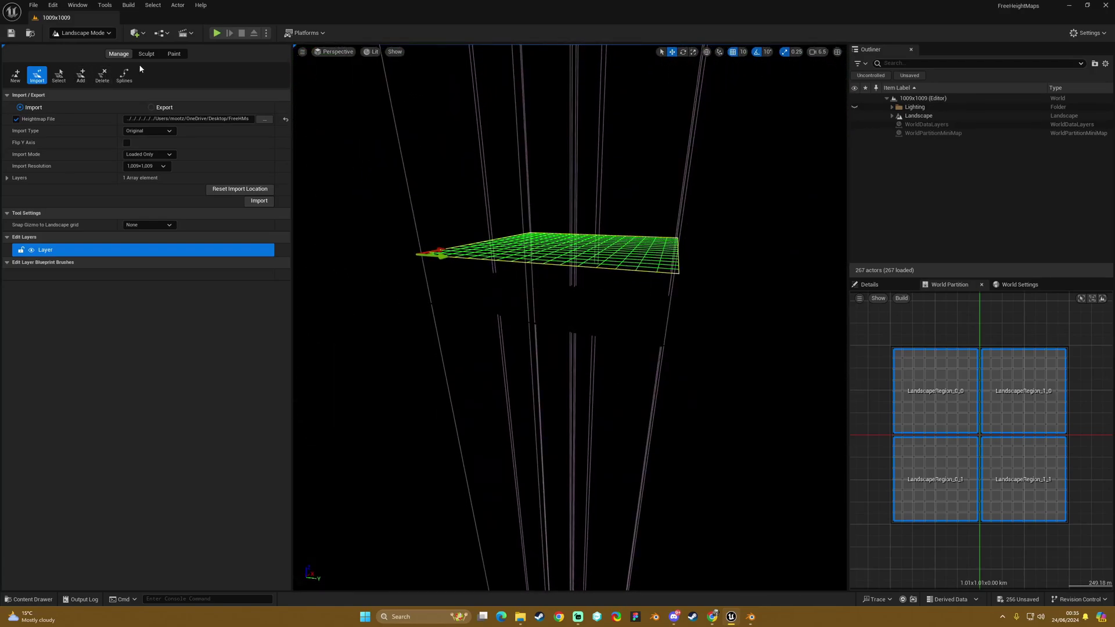
# - Return to Selection Mode and make the Lighting folder visible again
pyautogui.click(87, 34)
pyautogui.click(89, 49)
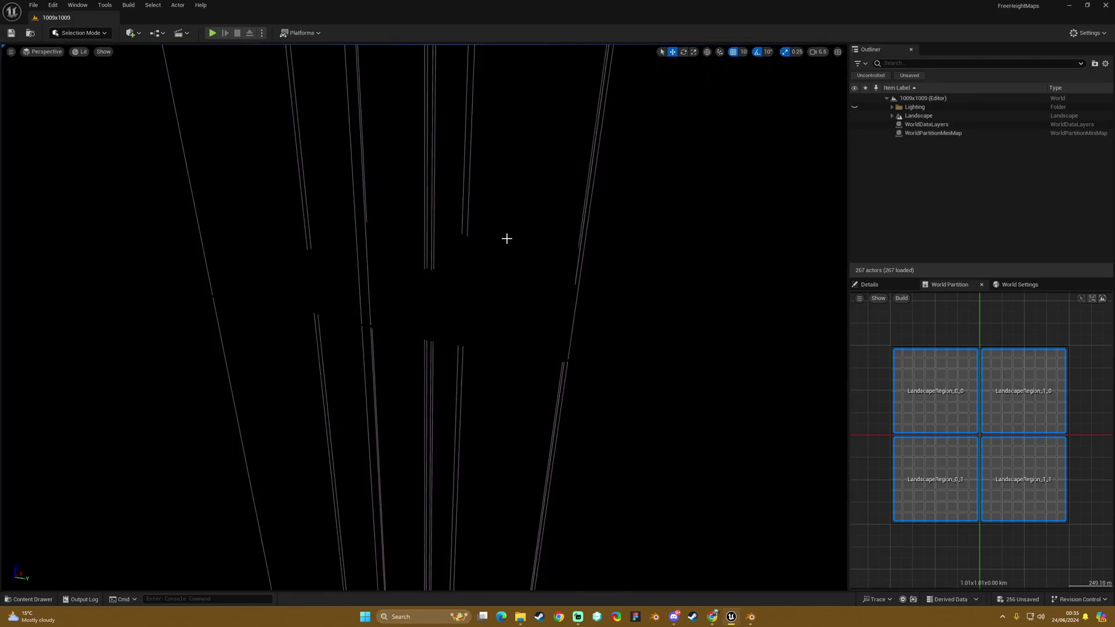
pyautogui.moveTo(505, 239); pyautogui.dragTo(516, 194, button='right')
pyautogui.click(853, 108)
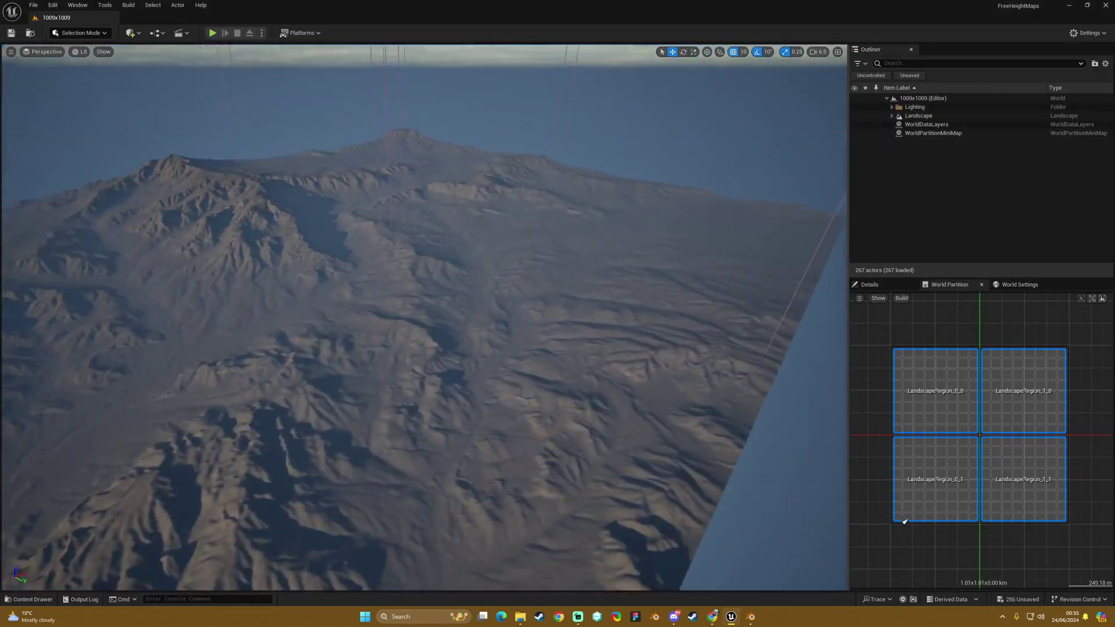
# - Inspect the imported terrain and the new Landscape actor's component resolution, proxy count and total component count
pyautogui.press('d')
pyautogui.moveTo(424, 317); pyautogui.dragTo(343, 293, button='right')
pyautogui.press('s')
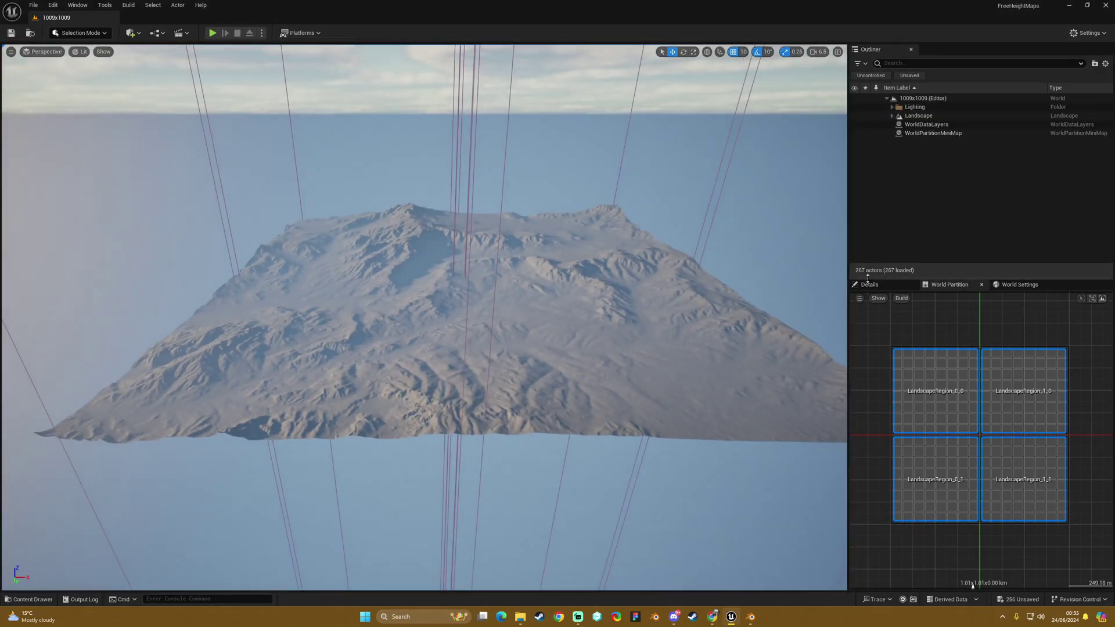
pyautogui.click(870, 285)
pyautogui.click(923, 116)
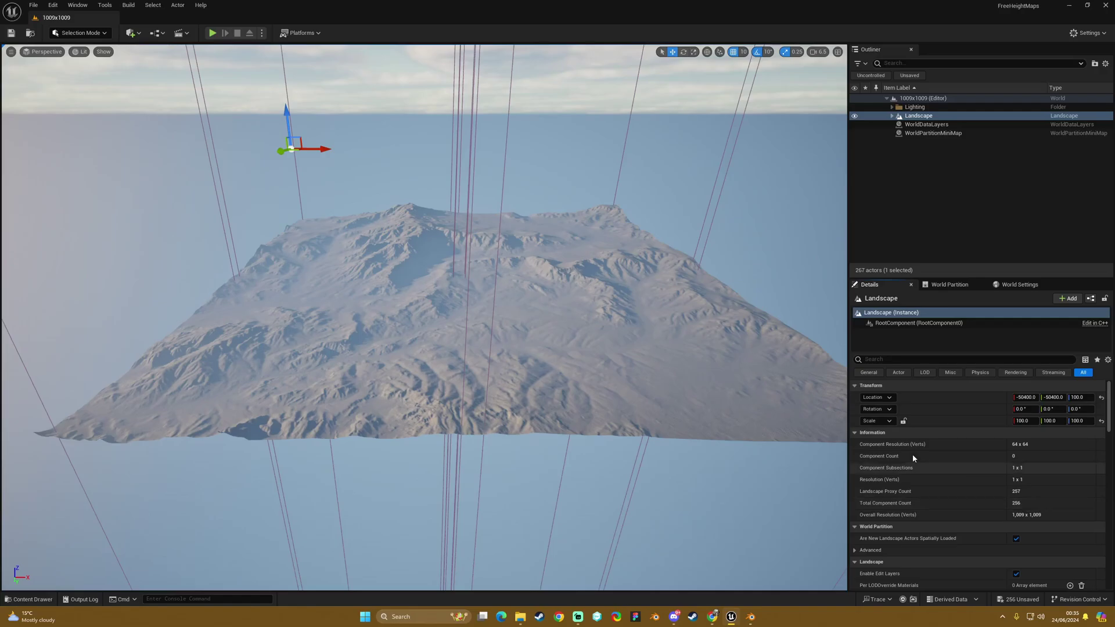
# - Examine the imported terrain up close and start a play session from a spot on the landscape
pyautogui.moveTo(580, 360); pyautogui.dragTo(523, 348, button='right')
pyautogui.press('w')
pyautogui.scroll(-1, 519, 389)
pyautogui.scroll(-2, 523, 400)
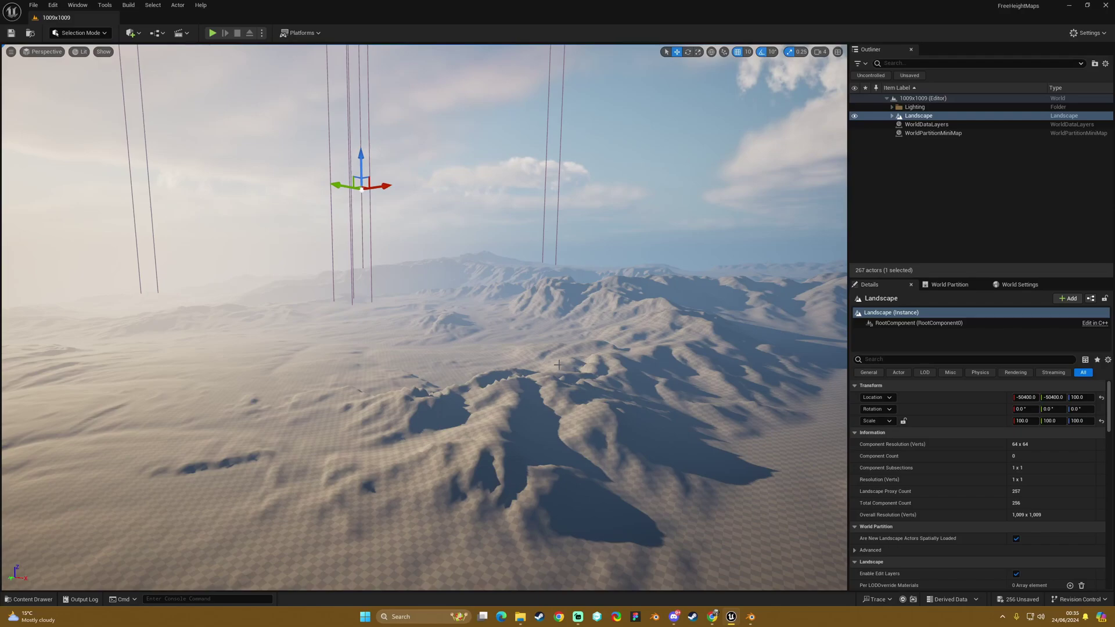
pyautogui.moveTo(557, 364); pyautogui.dragTo(558, 364, button='right')
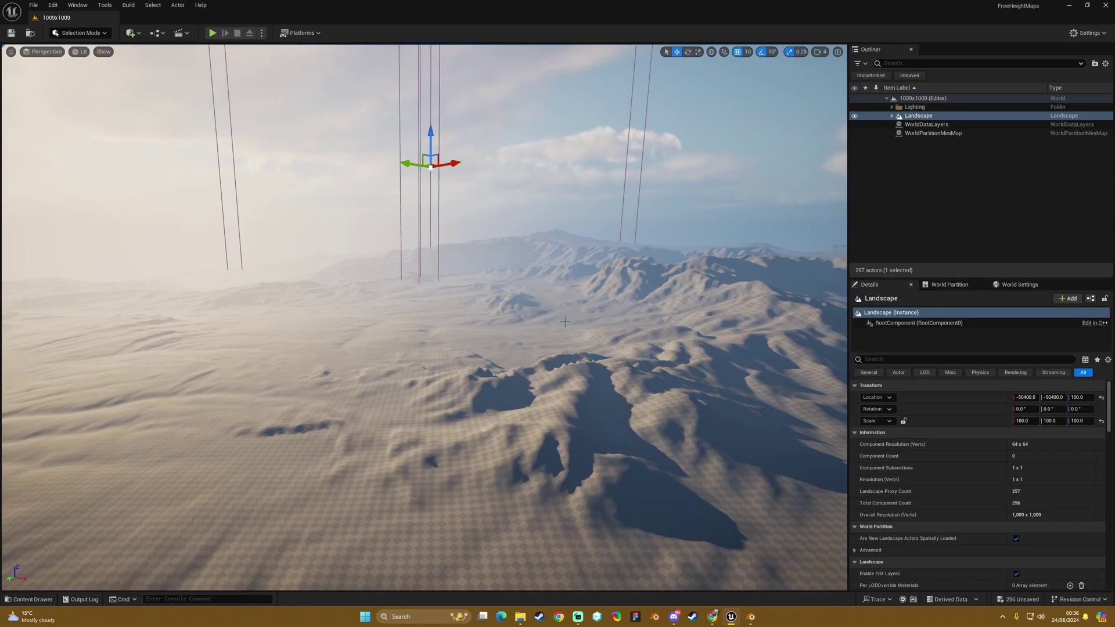
pyautogui.moveTo(564, 321); pyautogui.dragTo(564, 322, button='right')
pyautogui.rightClick(533, 455)
pyautogui.click(570, 444)
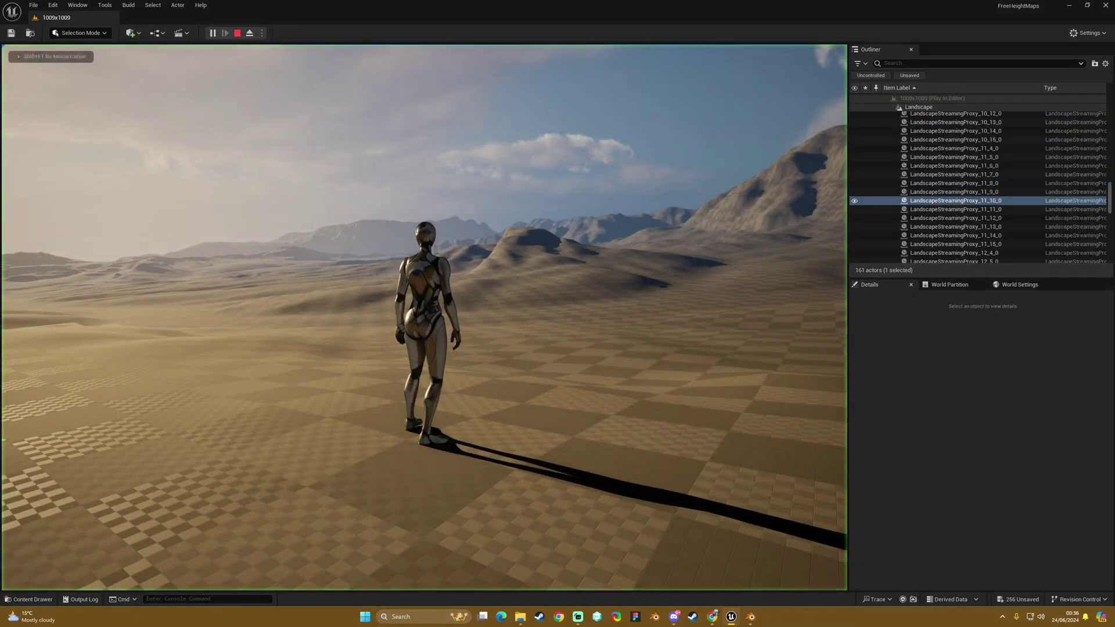
# - Run the character around the terrain in several directions to judge its scale, and end the play session
pyautogui.press('w')
pyautogui.press('a')
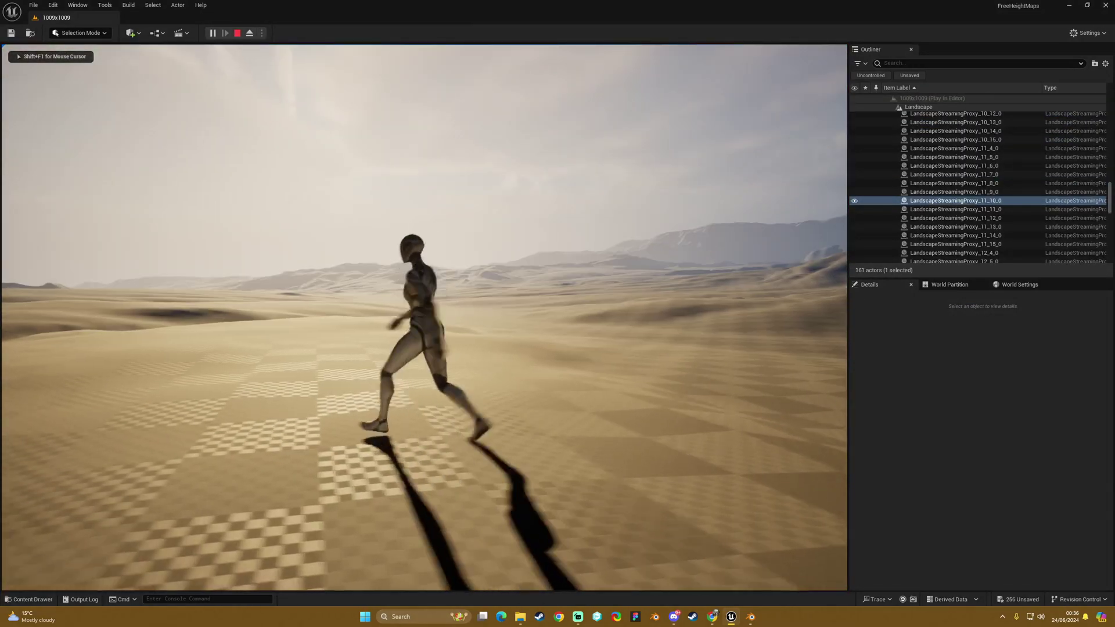
pyautogui.press('a')
pyautogui.press('s')
pyautogui.press('d')
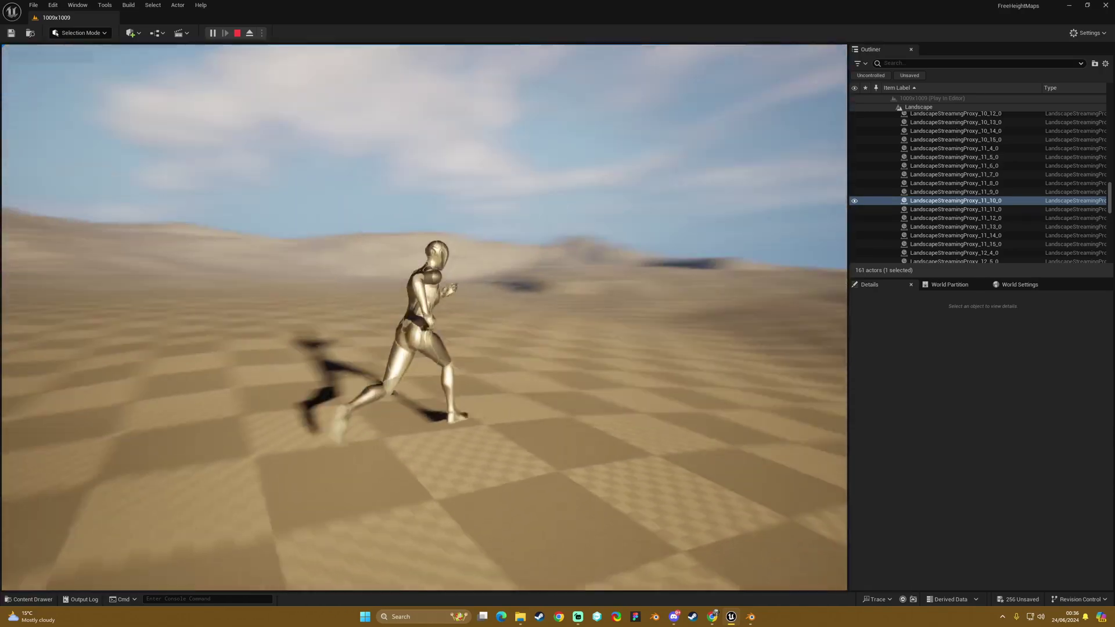
pyautogui.press('w')
pyautogui.press('d')
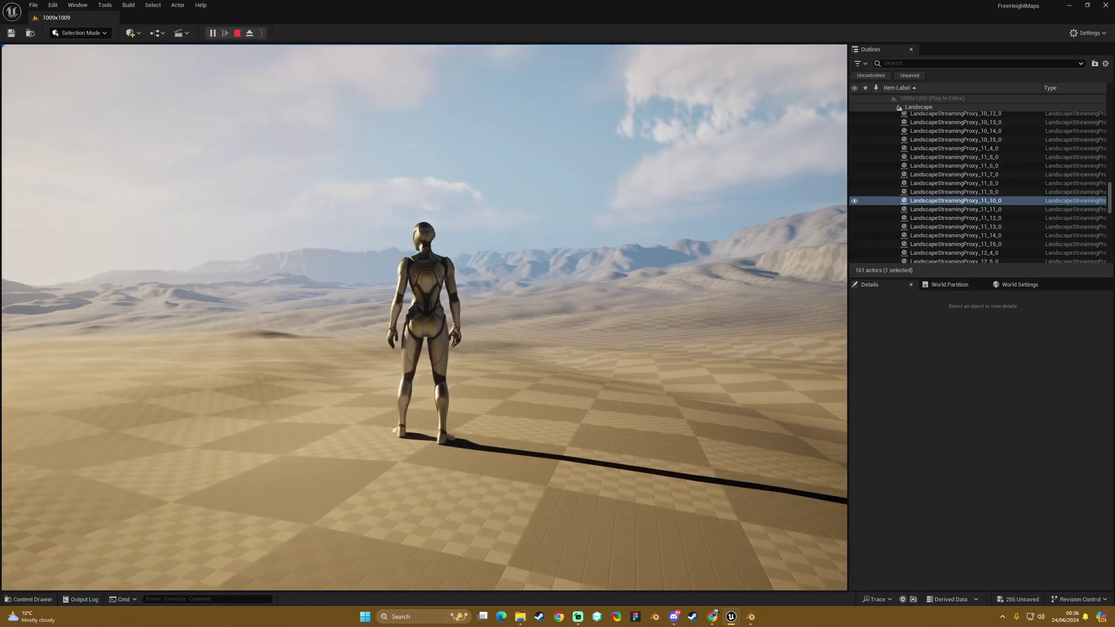
pyautogui.press('Escape')
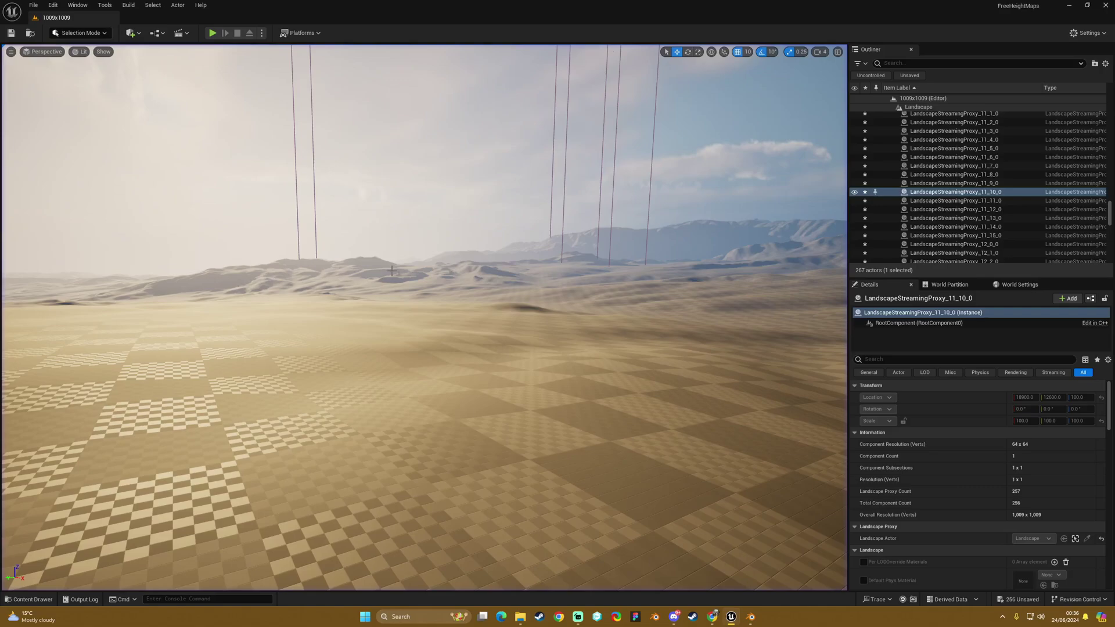
# - Collapse the Landscape actor's hierarchy in the Outliner, clear the selection and save the 1009x1009 level
pyautogui.press('s')
pyautogui.moveTo(391, 271); pyautogui.dragTo(364, 315, button='right')
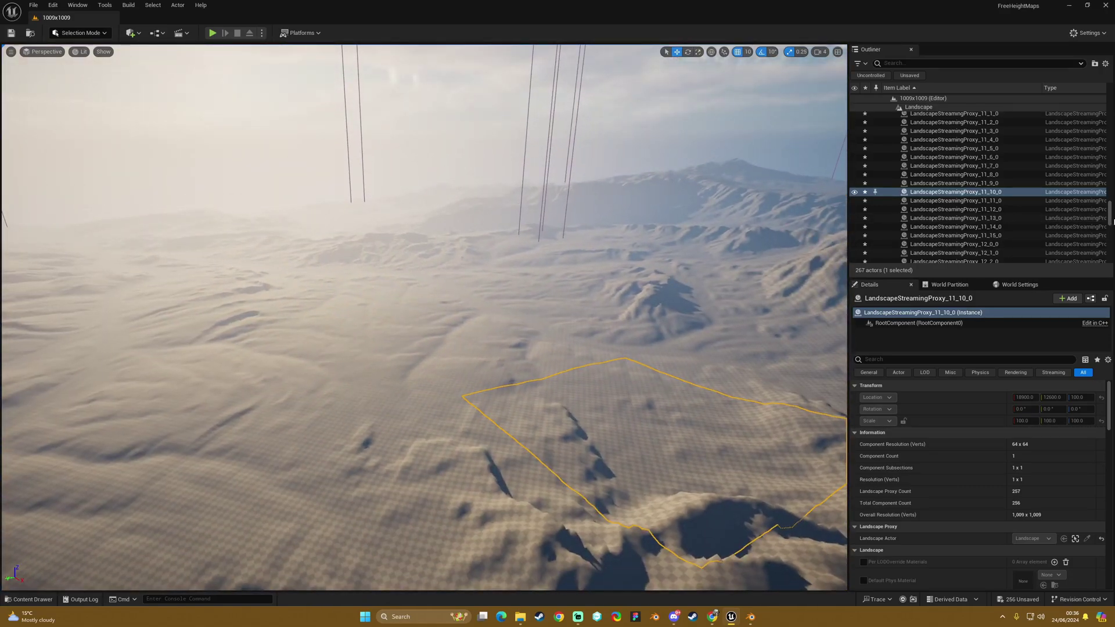
pyautogui.moveTo(1110, 220); pyautogui.dragTo(1110, 110)
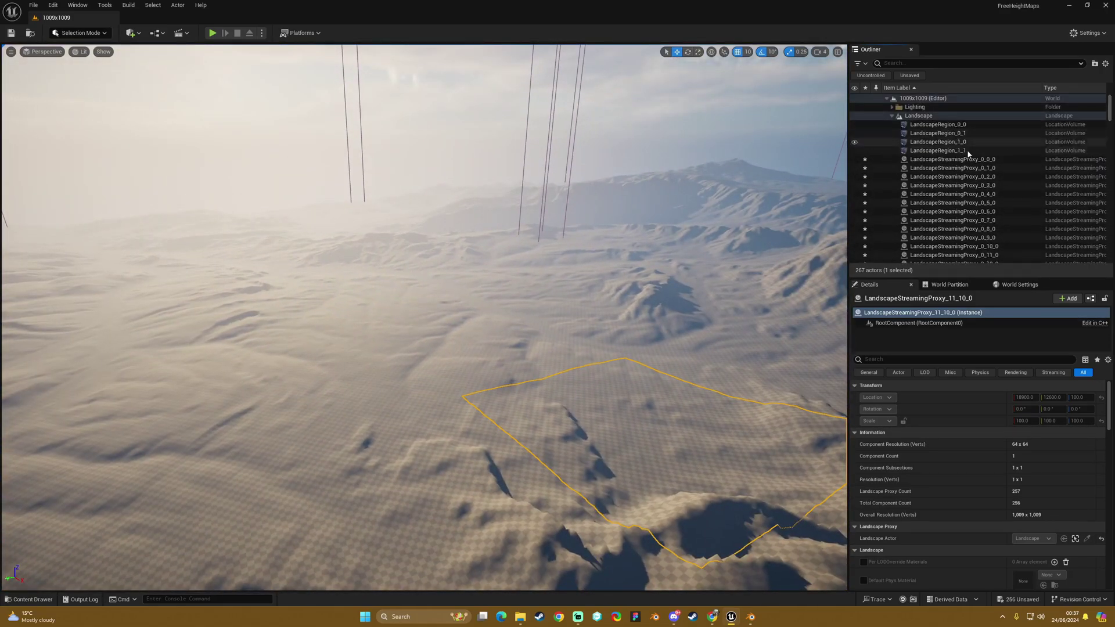
pyautogui.click(892, 115)
pyautogui.press('Escape')
pyautogui.hotkey('ctrl', 's')
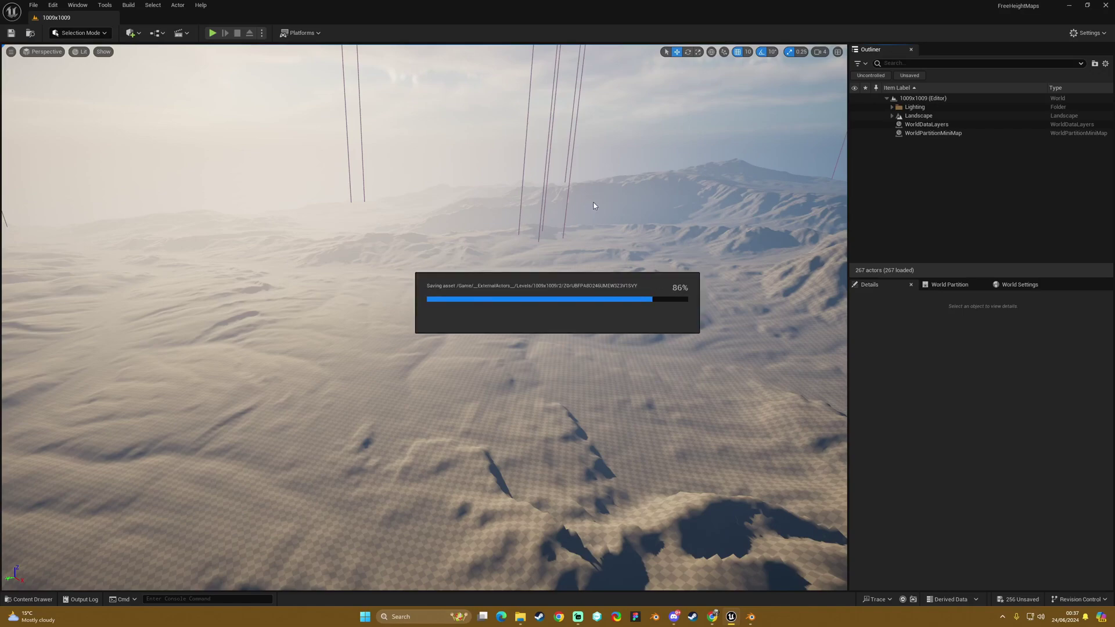
# - Select the four actors in the Lighting folder, deselect them and collapse the folder, and show the Levels content folder
pyautogui.hotkey('ctrl', 'space')
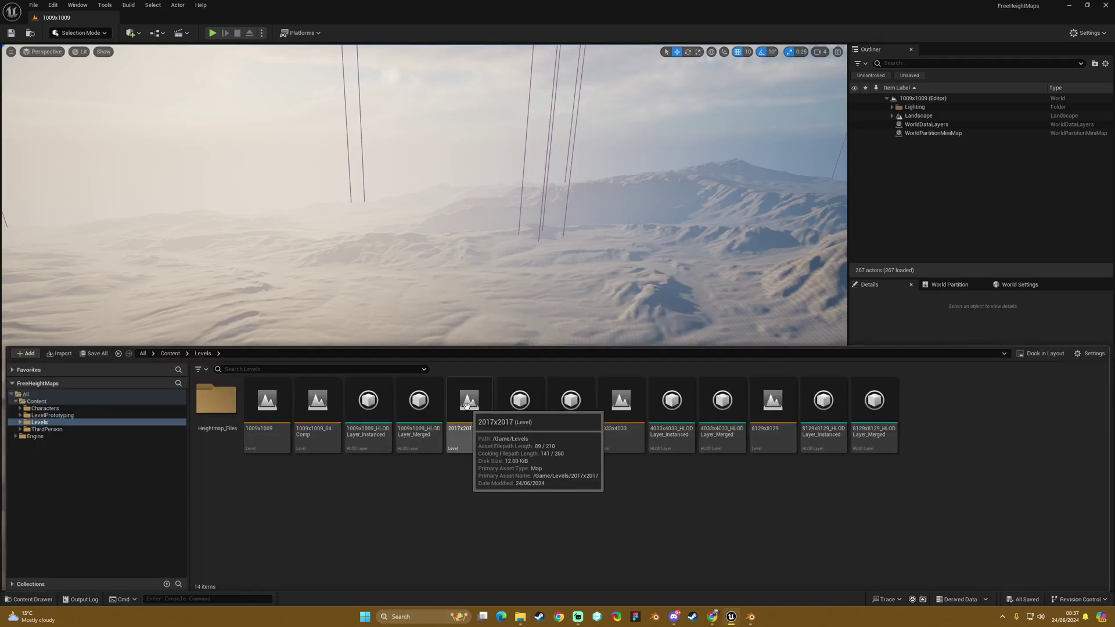
pyautogui.click(892, 107)
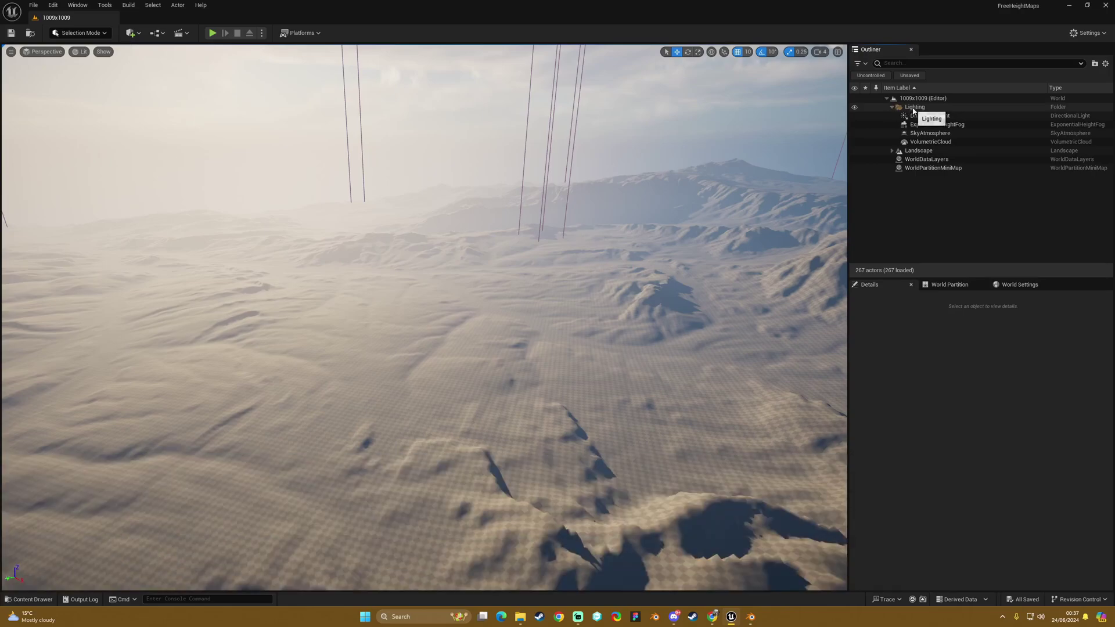
pyautogui.keyDown('shift'); pyautogui.click(933, 142); pyautogui.keyUp('shift')
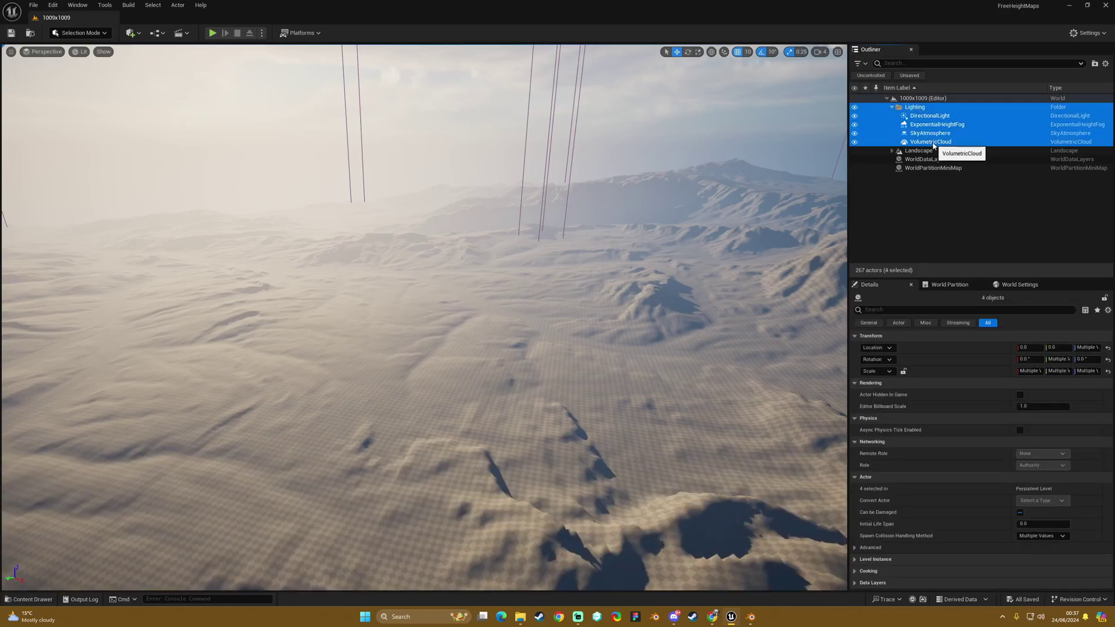
pyautogui.click(934, 210)
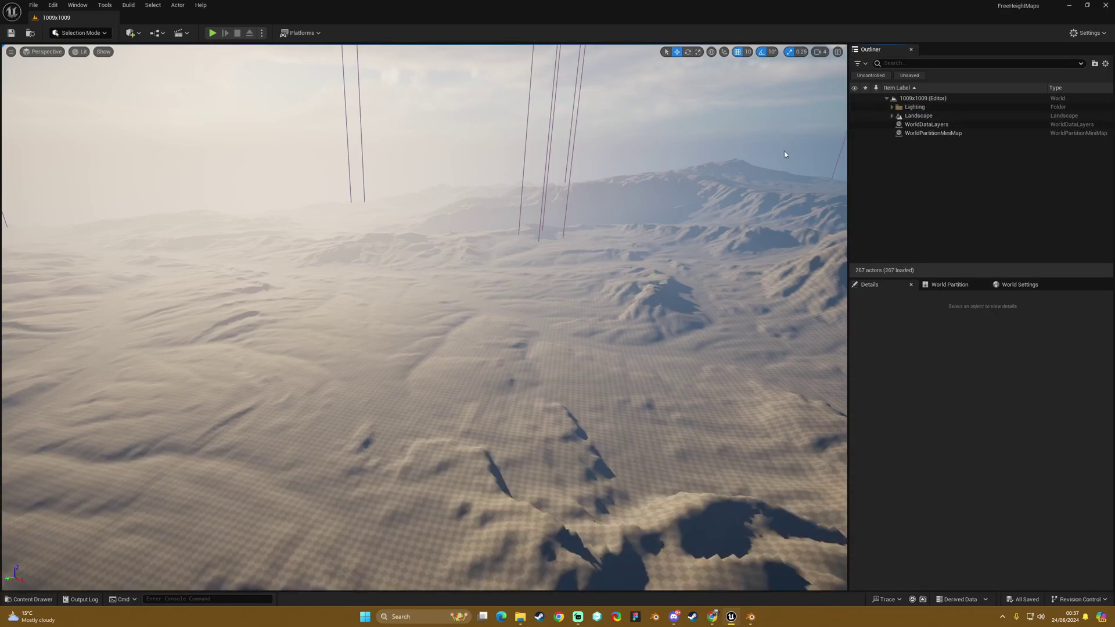
pyautogui.hotkey('ctrl', 'space')
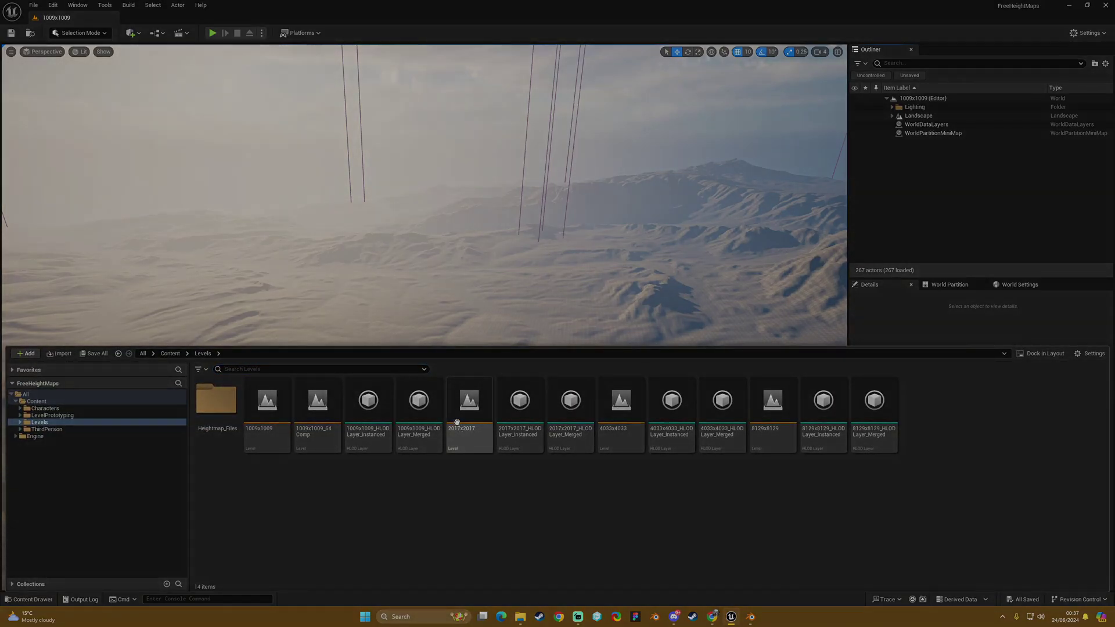